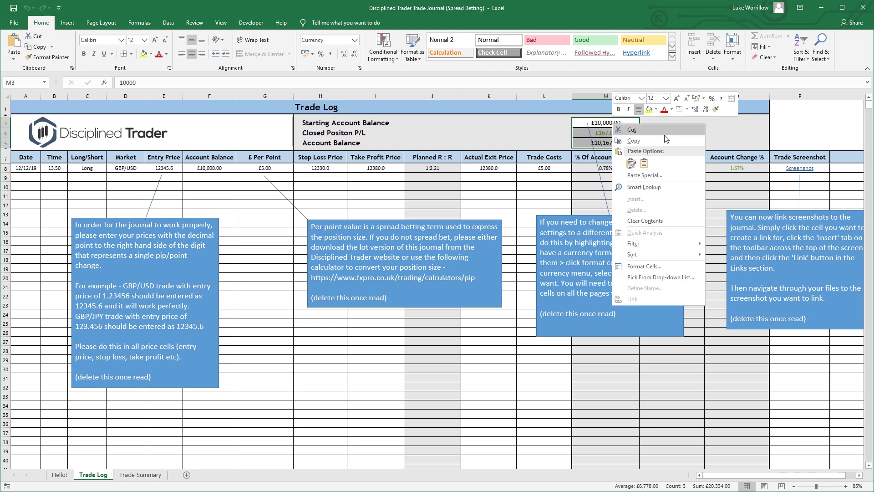
Examine the currency symbol options in the cell format settings for the account balance cells M3:M5, leaving the format as is
{"action": "left_click", "coordinate": [643, 266]}
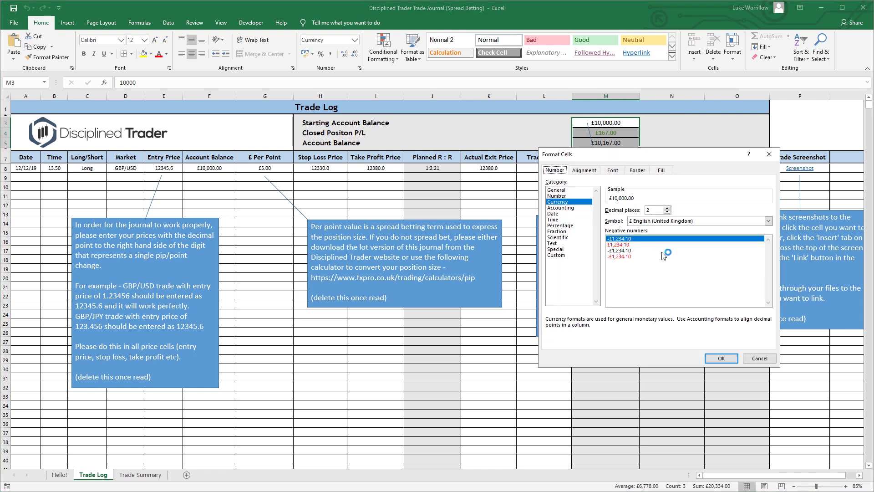
{"action": "left_click", "coordinate": [683, 222]}
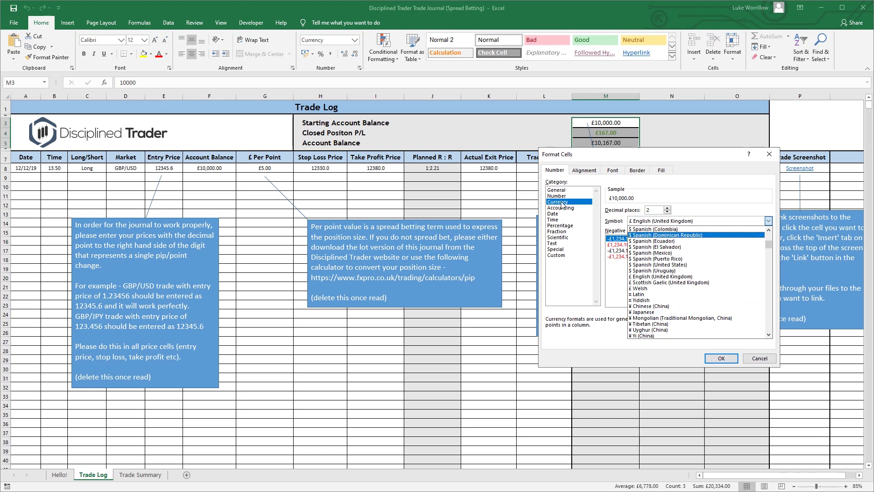
{"action": "left_click", "coordinate": [764, 362]}
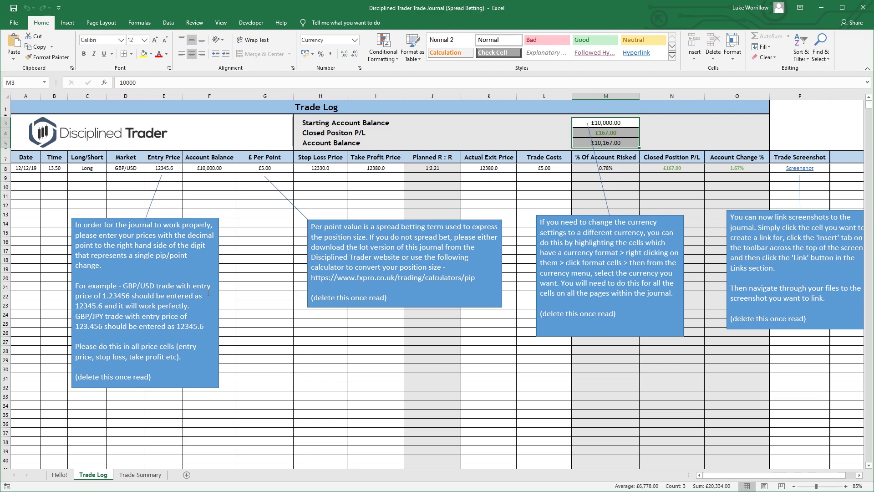
{"action": "left_click", "coordinate": [250, 195]}
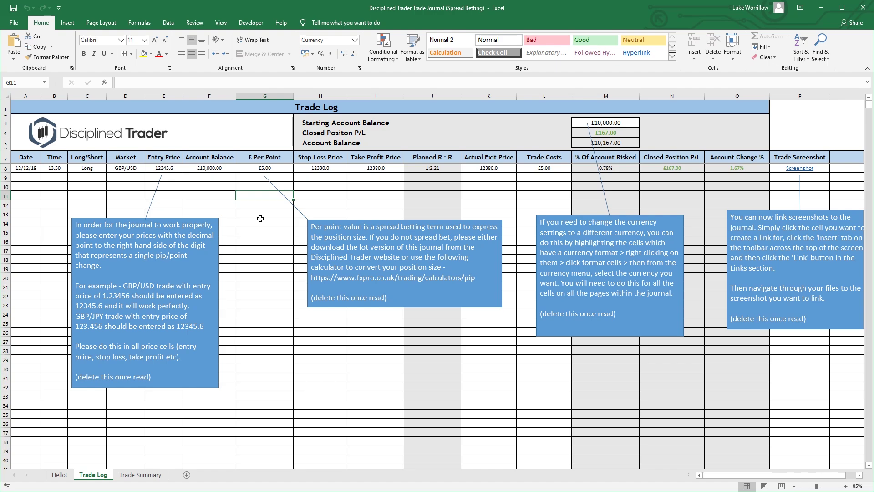
Try to edit the Planned R : R formula in J8 and the empty Take Profit Price cell I10, entering nothing
{"action": "double_click", "coordinate": [434, 171]}
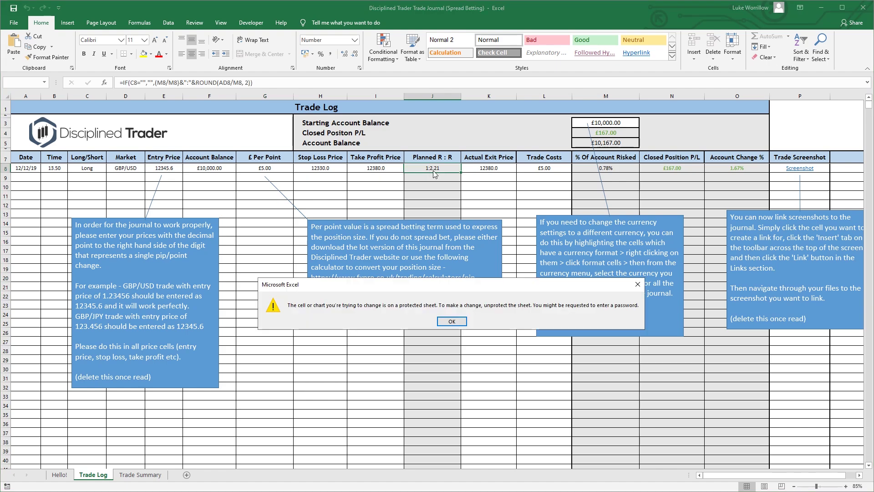
{"action": "left_click", "coordinate": [456, 321]}
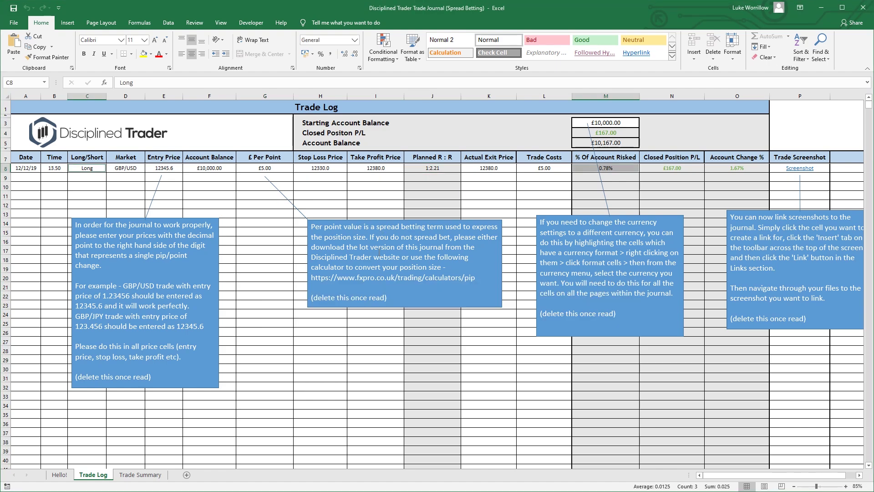
{"action": "double_click", "coordinate": [370, 185]}
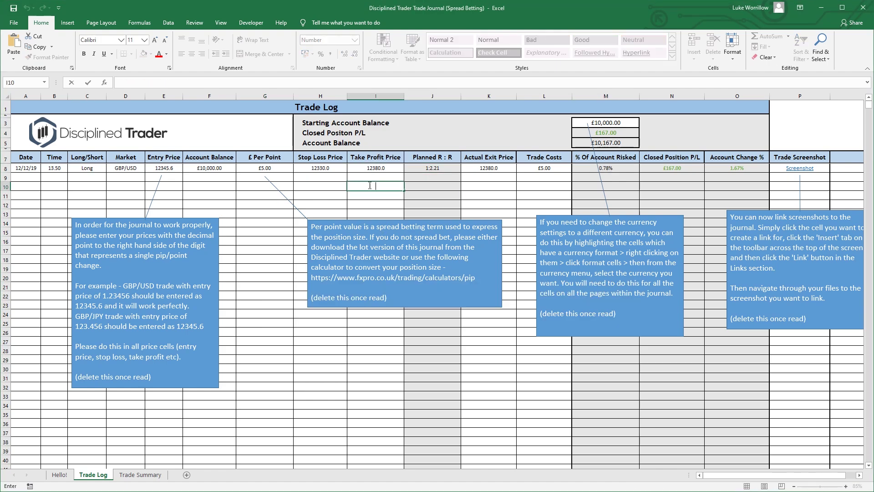
{"action": "key", "text": "Escape"}
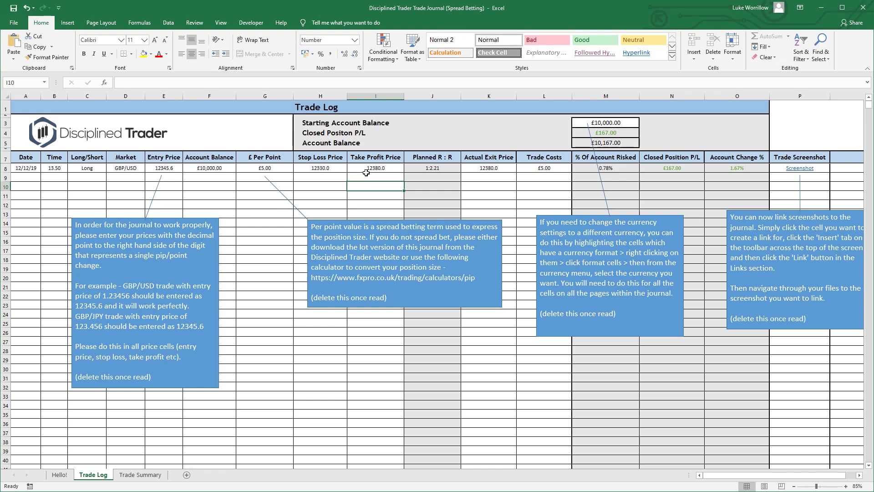
Check how far the Planned R : R formulas extend down column J, and return to the first trade row
{"action": "left_click", "coordinate": [437, 170]}
{"action": "key", "text": "ctrl+Down"}
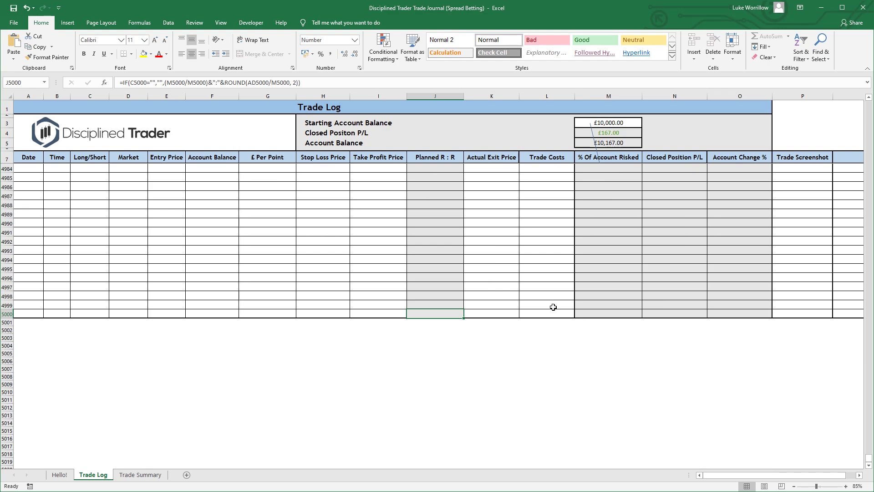
{"action": "left_click_drag", "start_coordinate": [869, 462], "coordinate": [869, 103]}
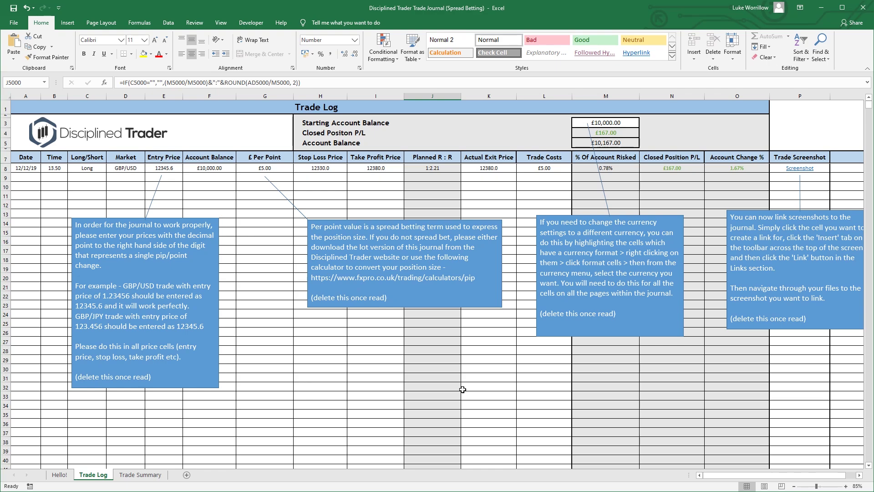
Examine the account summary in M3:M5, the Account Balance cells from F8 downward, and the example trade's Closed Position P/L
{"action": "left_click_drag", "start_coordinate": [625, 124], "coordinate": [623, 143]}
{"action": "left_click", "coordinate": [618, 124]}
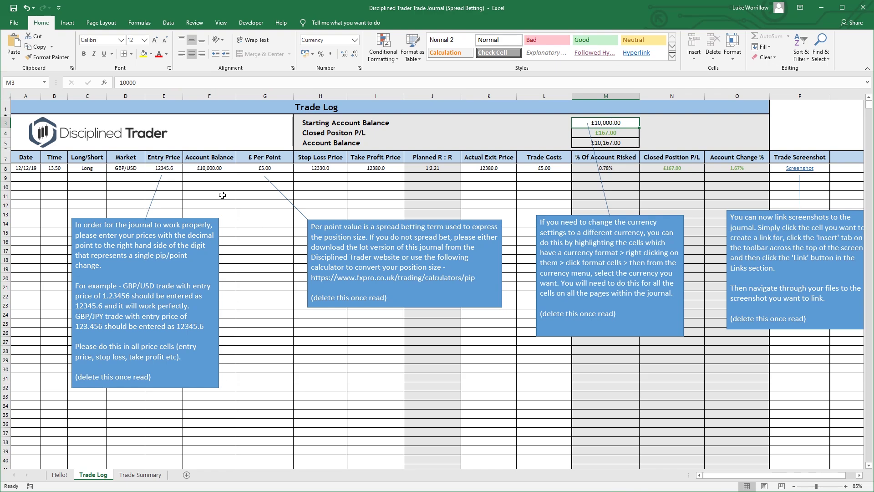
{"action": "left_click_drag", "start_coordinate": [224, 169], "coordinate": [226, 234]}
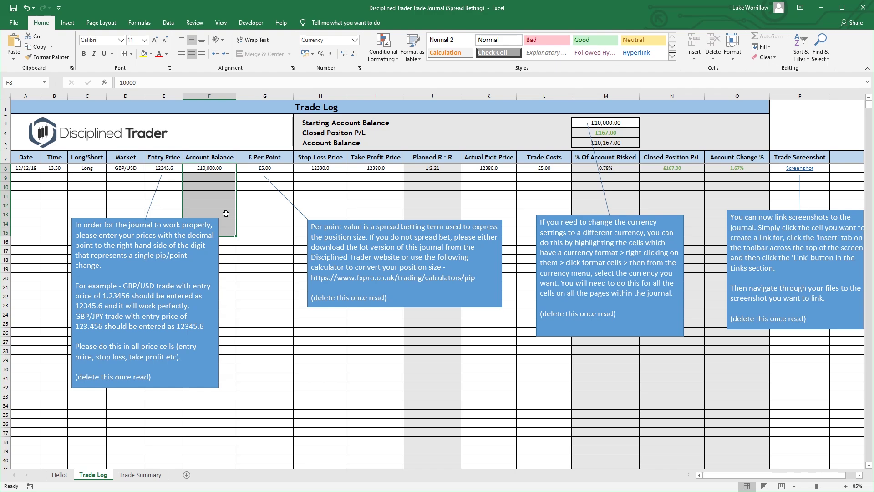
{"action": "left_click", "coordinate": [212, 177]}
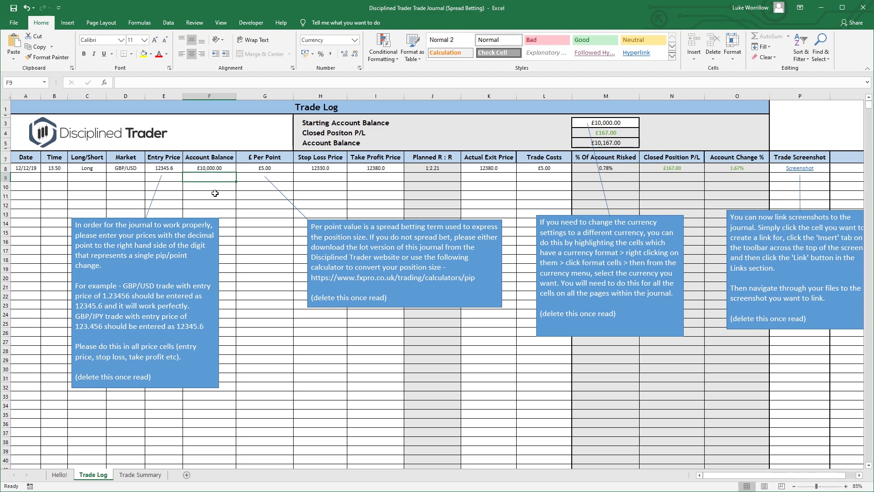
{"action": "left_click", "coordinate": [217, 196]}
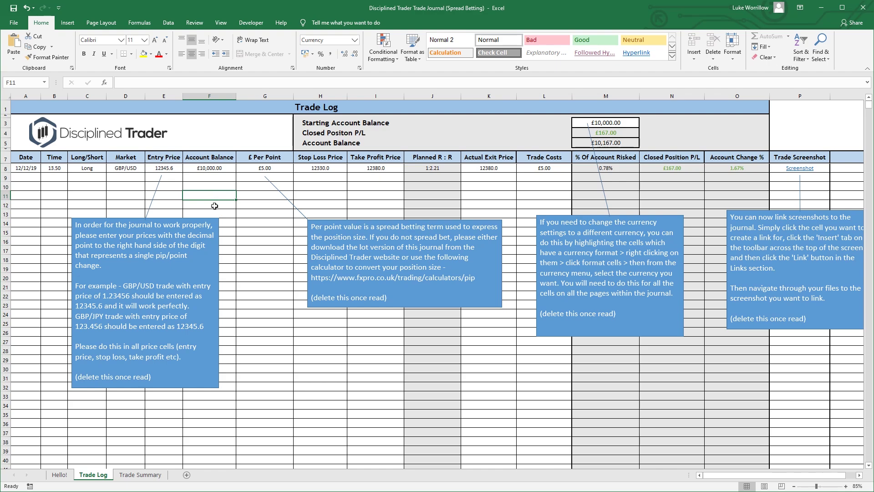
{"action": "left_click", "coordinate": [214, 205]}
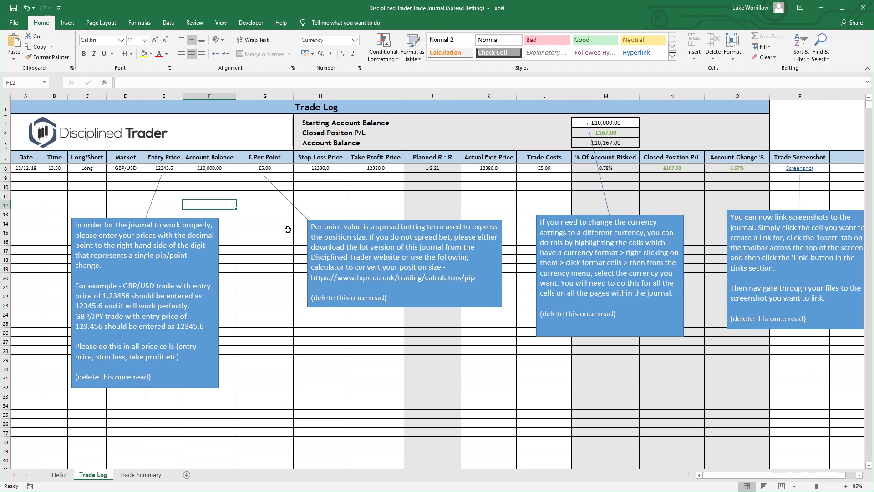
{"action": "left_click", "coordinate": [219, 179]}
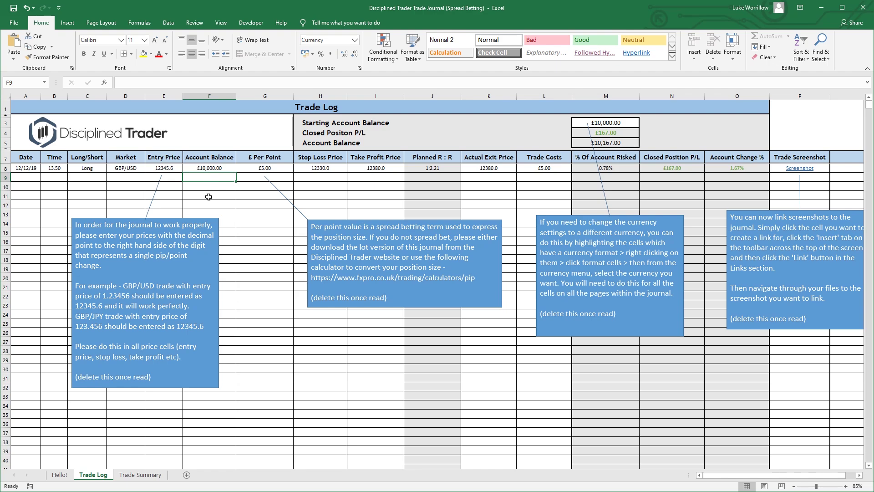
{"action": "left_click", "coordinate": [216, 167]}
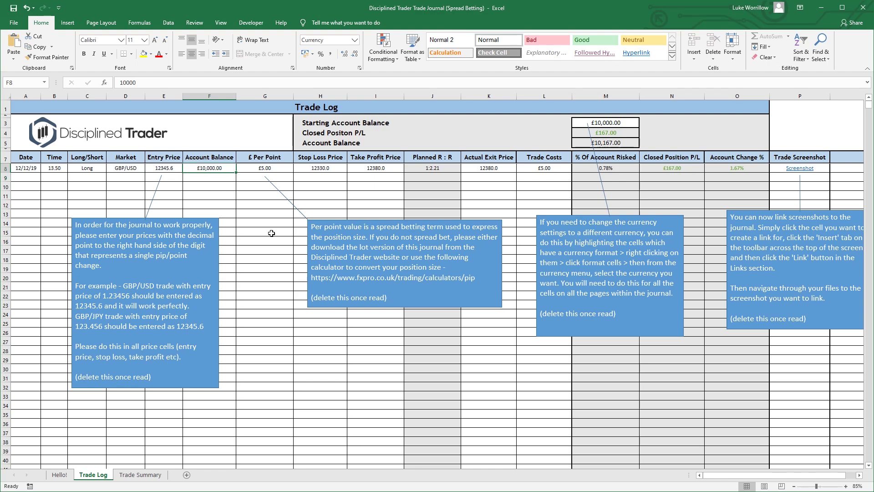
{"action": "left_click", "coordinate": [673, 170]}
Enter the formula =SUM(F8+N8) in F9 to add the closed position P/L to the previous account balance
{"action": "left_click", "coordinate": [223, 177]}
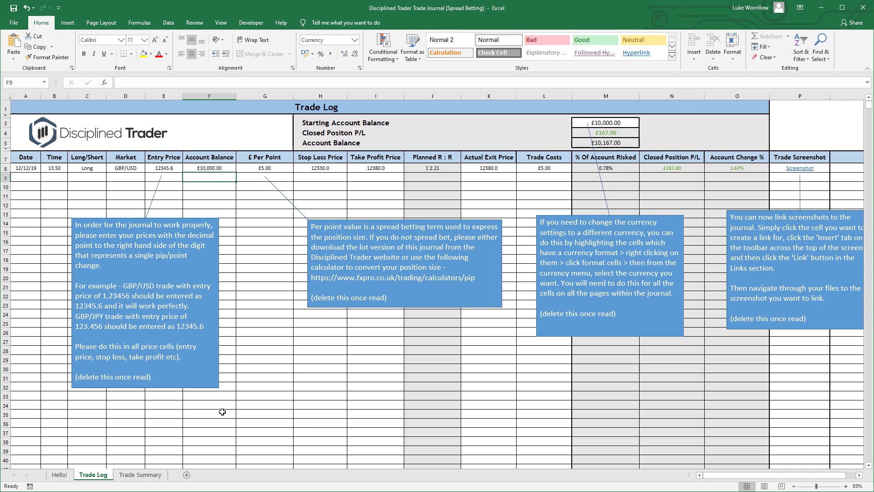
{"action": "type", "text": "=SUM("}
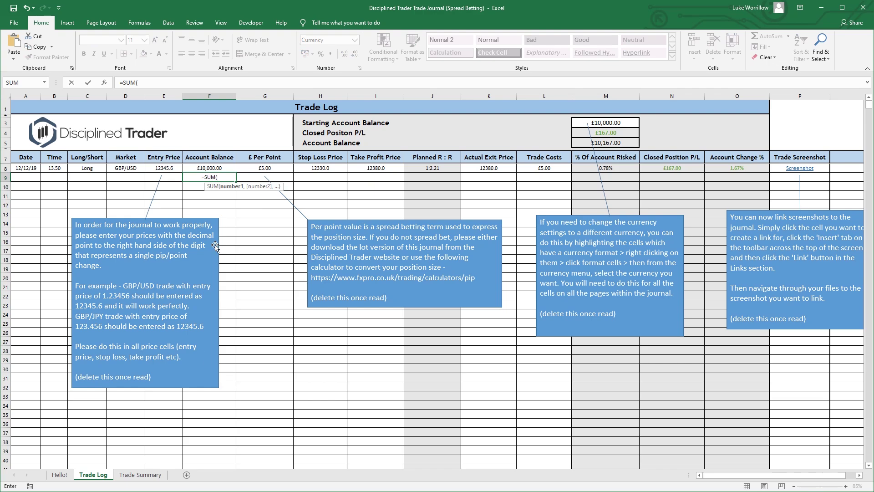
{"action": "left_click", "coordinate": [213, 168]}
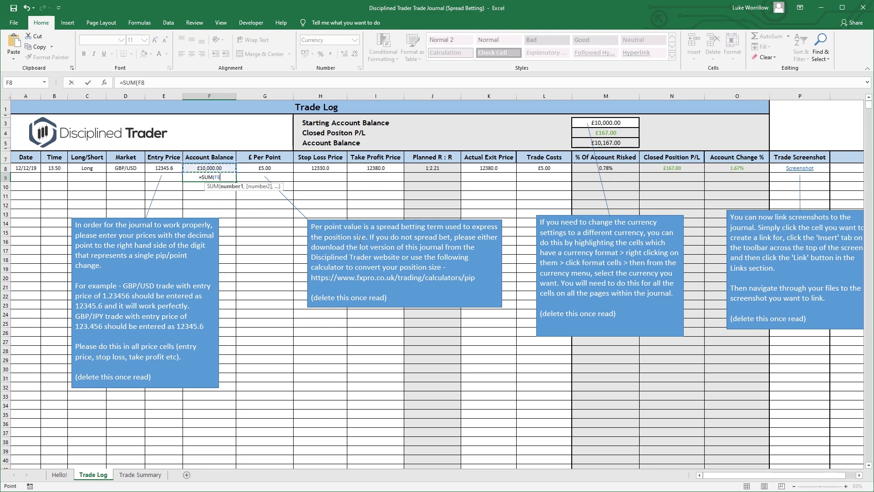
{"action": "type", "text": "+"}
{"action": "left_click", "coordinate": [682, 168]}
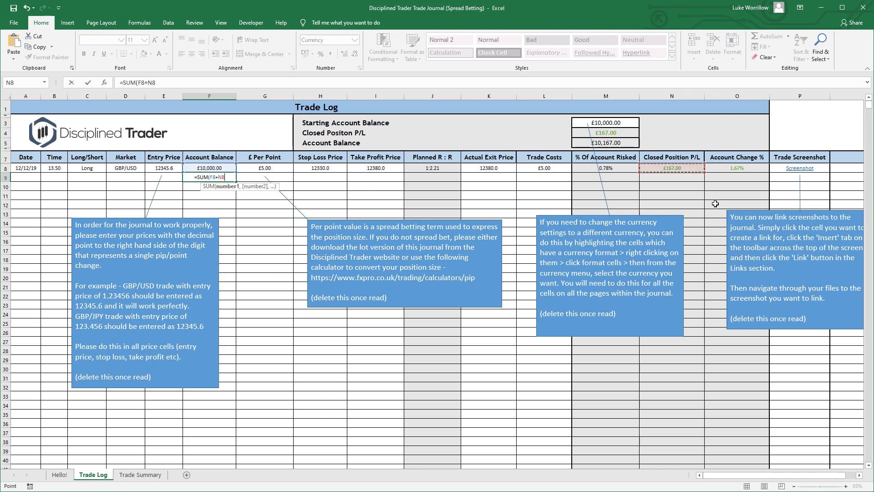
{"action": "type", "text": ")"}
{"action": "key", "text": "Return"}
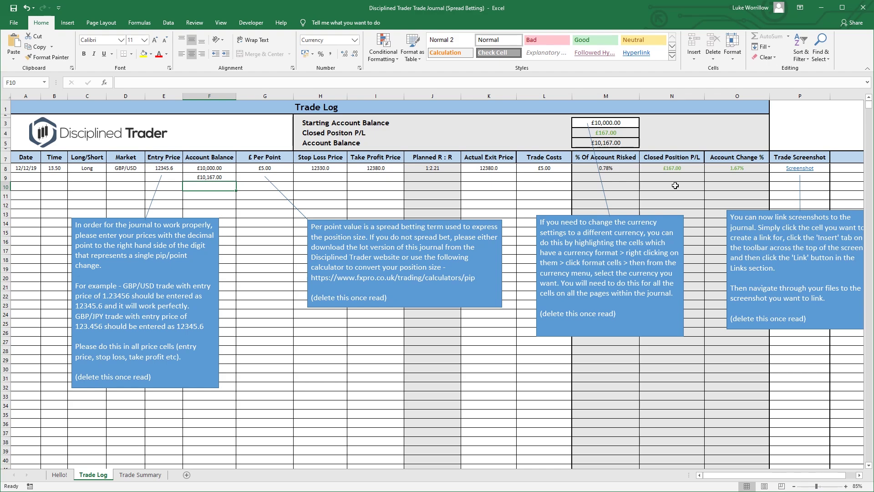
Fill the F9 balance formula down to F15 and inspect the Closed Position P/L cells it depends on
{"action": "left_click", "coordinate": [214, 177]}
{"action": "left_click_drag", "start_coordinate": [235, 181], "coordinate": [237, 234]}
{"action": "left_click", "coordinate": [657, 179]}
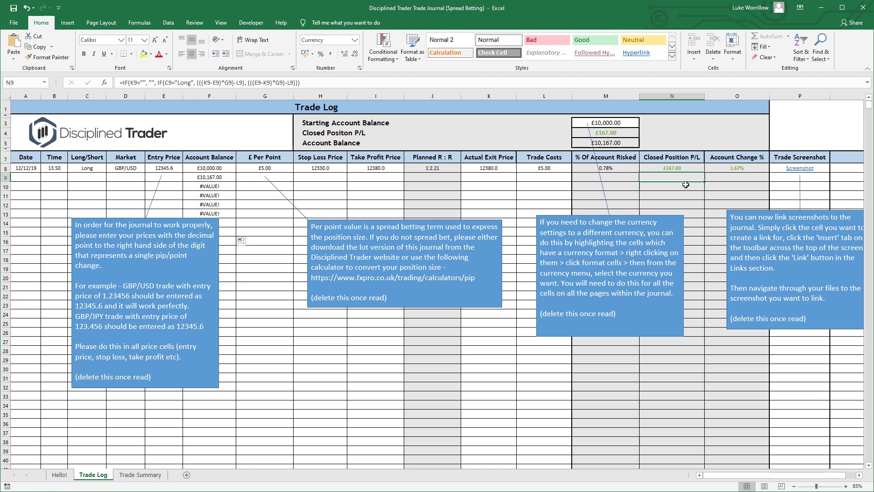
{"action": "left_click", "coordinate": [686, 184]}
{"action": "left_click", "coordinate": [452, 326]}
{"action": "left_click", "coordinate": [220, 186]}
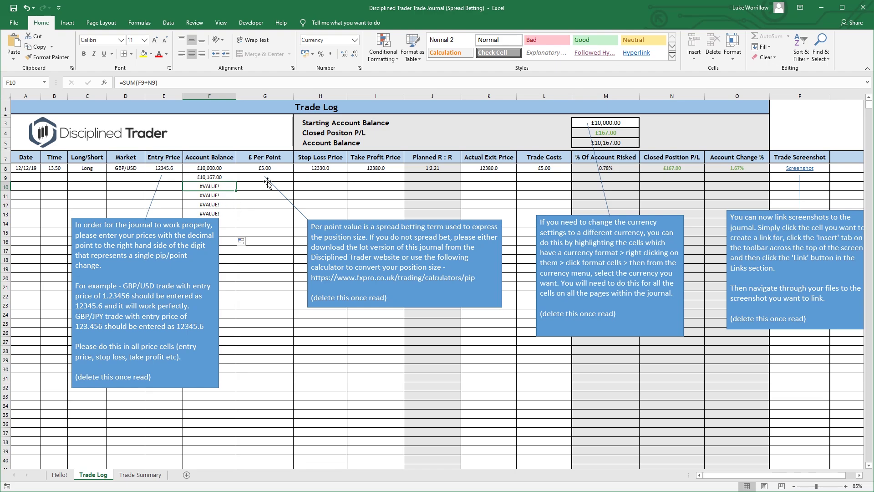
Clear the formulas from the Account Balance cells F9:F13
{"action": "left_click_drag", "start_coordinate": [226, 214], "coordinate": [223, 177]}
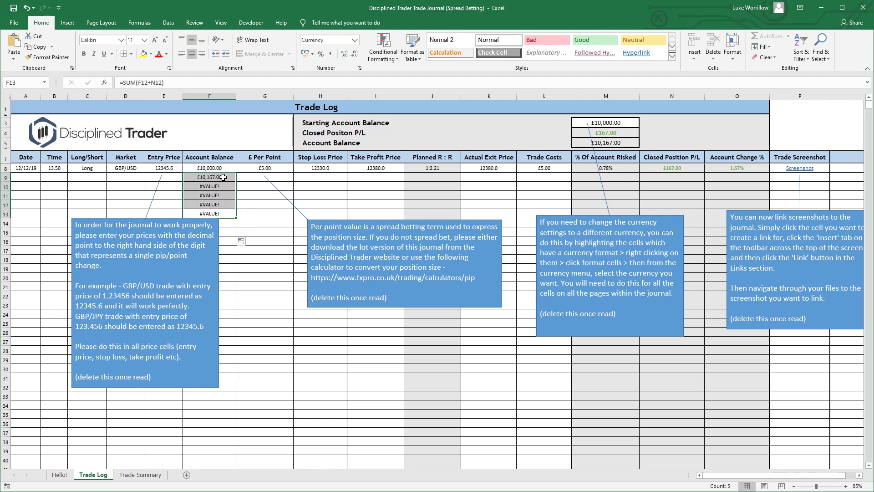
{"action": "key", "text": "Delete"}
{"action": "left_click", "coordinate": [259, 204]}
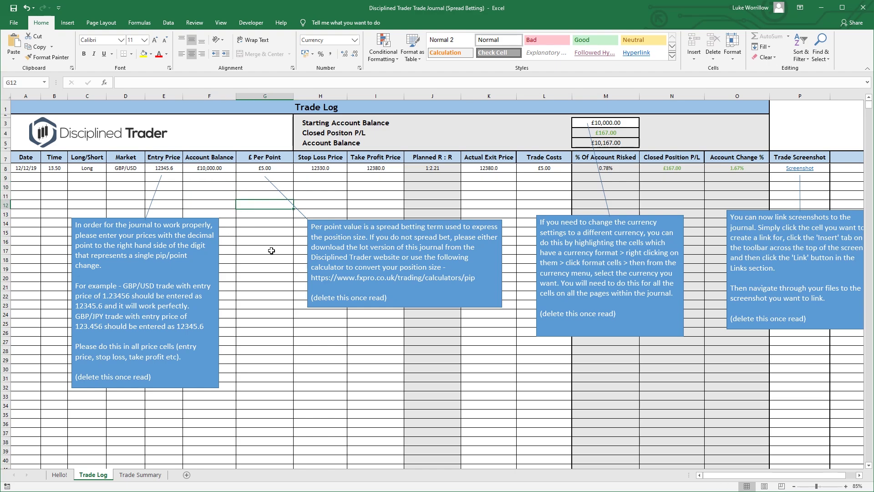
Review the example trade's date, time, direction, market and entry price in row 8, plus the note on entering prices
{"action": "left_click", "coordinate": [25, 172]}
{"action": "left_click", "coordinate": [53, 170]}
{"action": "left_click", "coordinate": [92, 170]}
{"action": "left_click", "coordinate": [139, 175]}
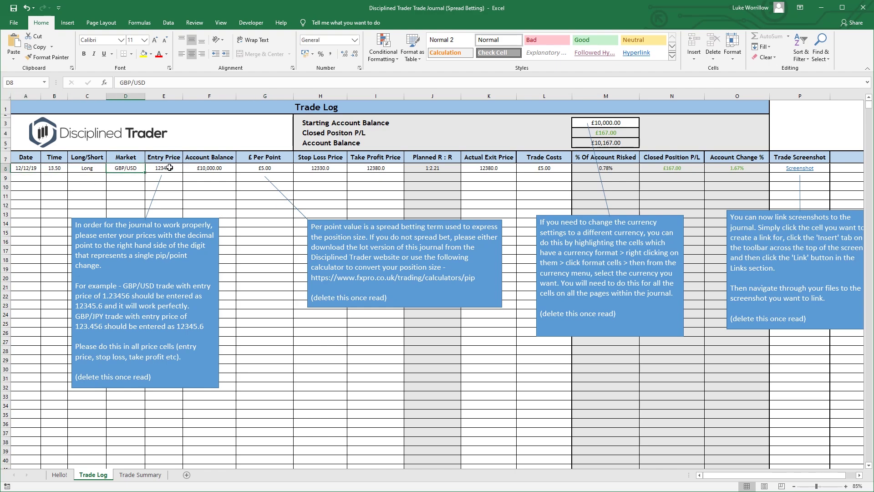
{"action": "left_click", "coordinate": [172, 170]}
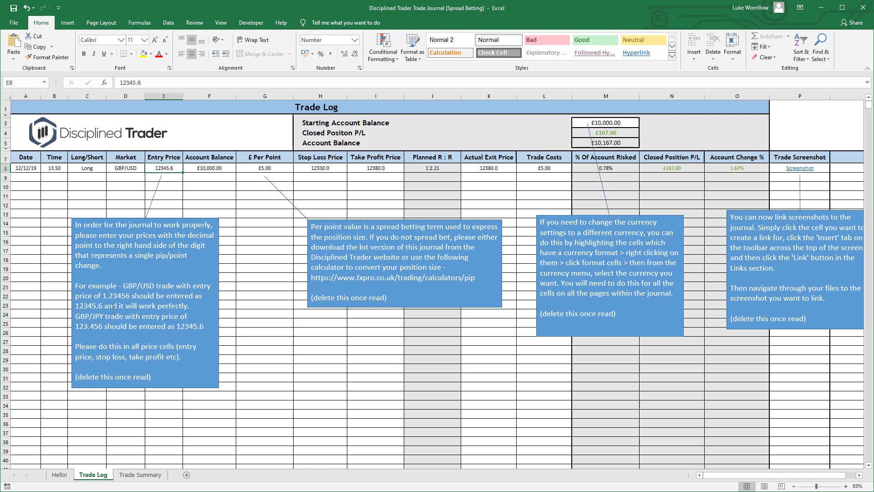
{"action": "left_click", "coordinate": [91, 307]}
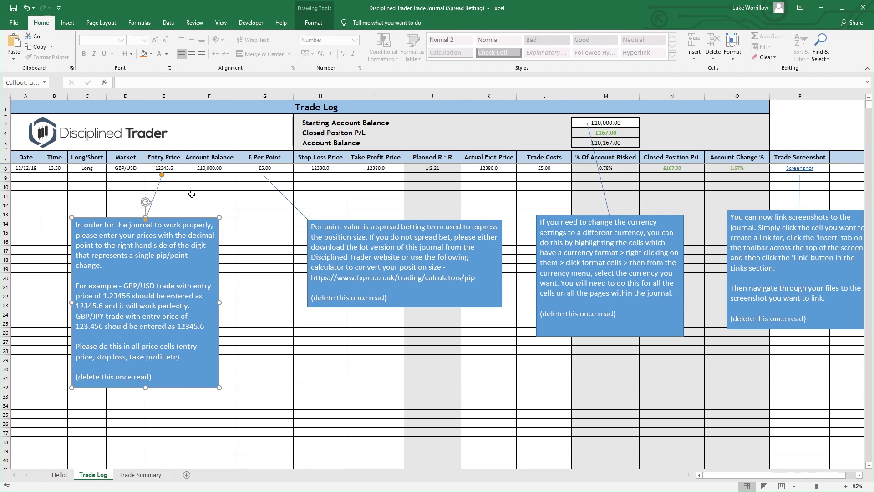
Review the £ Per Point, Stop Loss Price, Take Profit Price, Actual Exit Price and Trade Screenshot columns of the trade log
{"action": "left_click", "coordinate": [280, 169]}
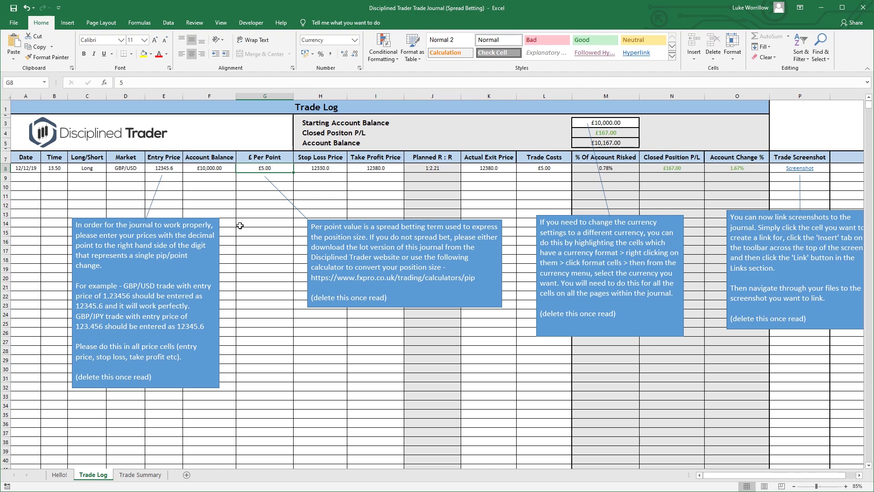
{"action": "left_click", "coordinate": [287, 179]}
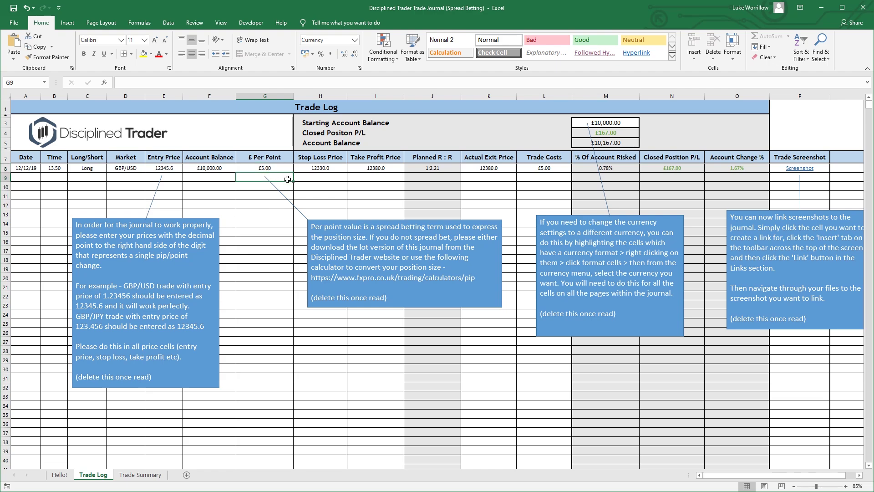
{"action": "left_click", "coordinate": [331, 168]}
{"action": "left_click", "coordinate": [366, 168]}
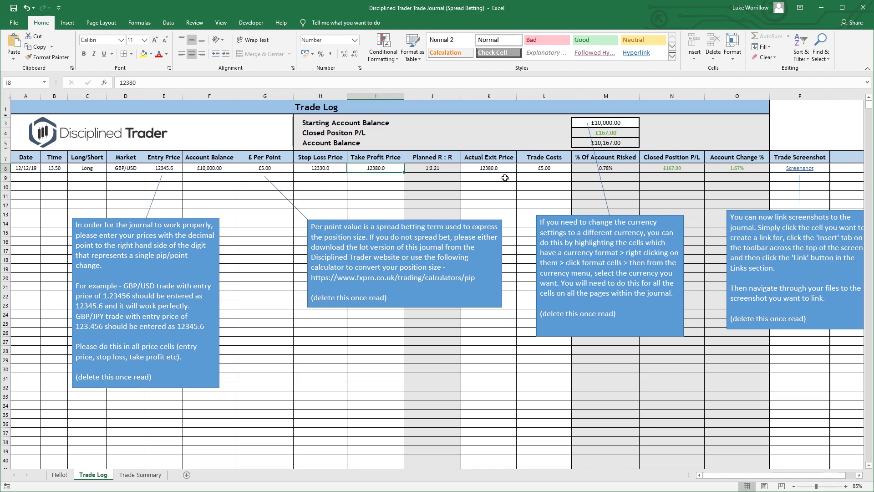
{"action": "left_click", "coordinate": [488, 176]}
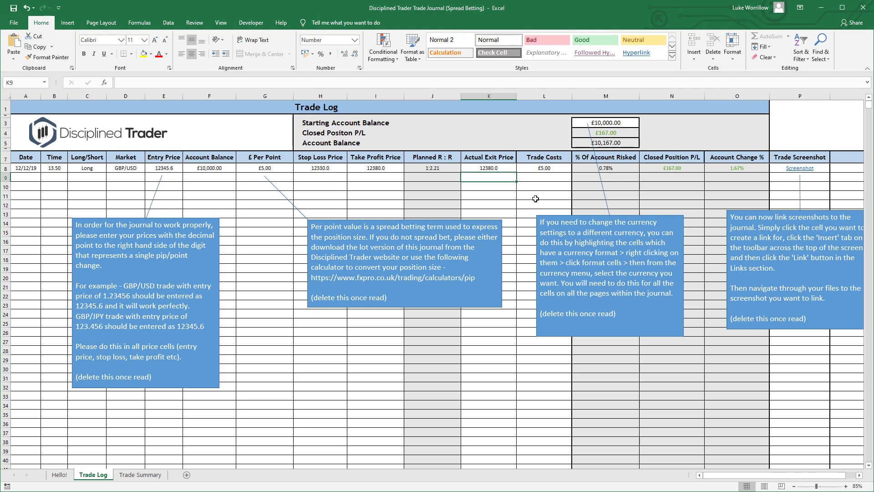
{"action": "left_click_drag", "start_coordinate": [719, 476], "coordinate": [725, 476]}
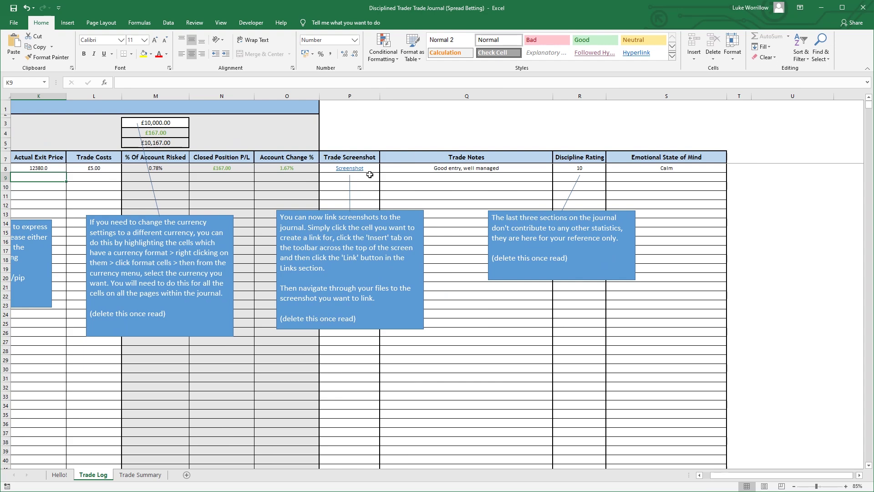
{"action": "left_click", "coordinate": [354, 179]}
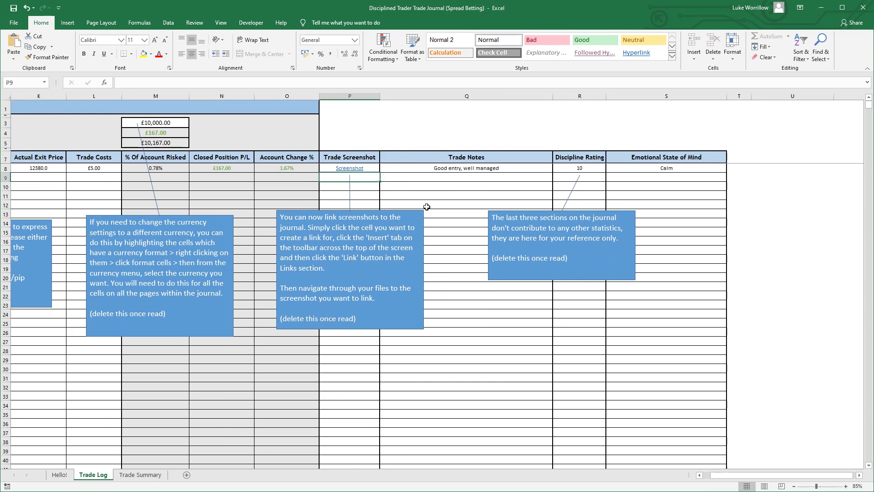
Enter "screenshot" in the first empty Trade Screenshot cell, P9, and locate the Link command for attaching a screenshot file
{"action": "type", "text": "screenshot"}
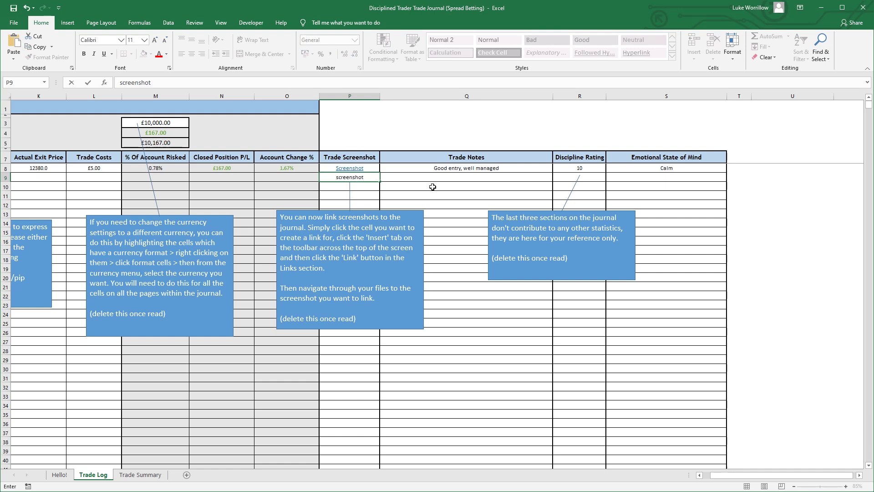
{"action": "key", "text": "Return"}
{"action": "left_click", "coordinate": [366, 177]}
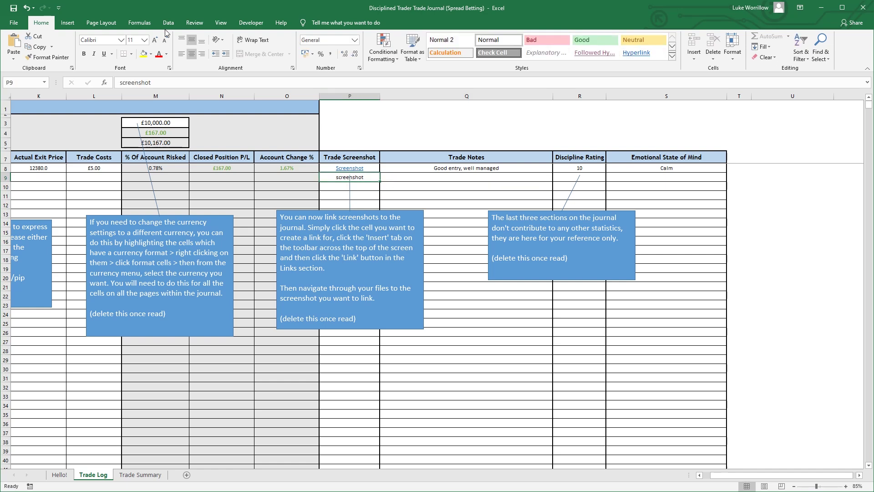
{"action": "left_click", "coordinate": [67, 23]}
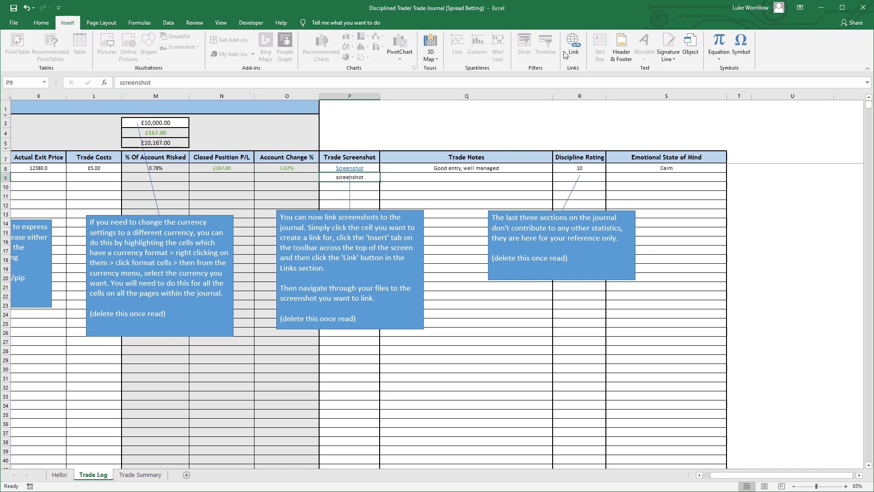
Clear the trial screenshot text from cell P9
{"action": "left_click", "coordinate": [367, 189]}
{"action": "left_click", "coordinate": [364, 178]}
{"action": "key", "text": "Delete"}
Review the Trade Notes, Discipline Rating and Emotional State of Mind columns, and return to the start of the trade log
{"action": "left_click", "coordinate": [443, 179]}
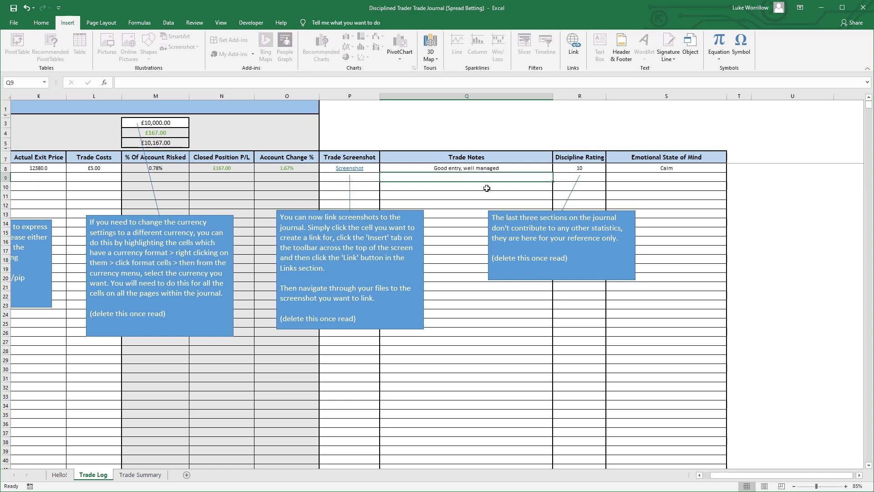
{"action": "left_click", "coordinate": [593, 176]}
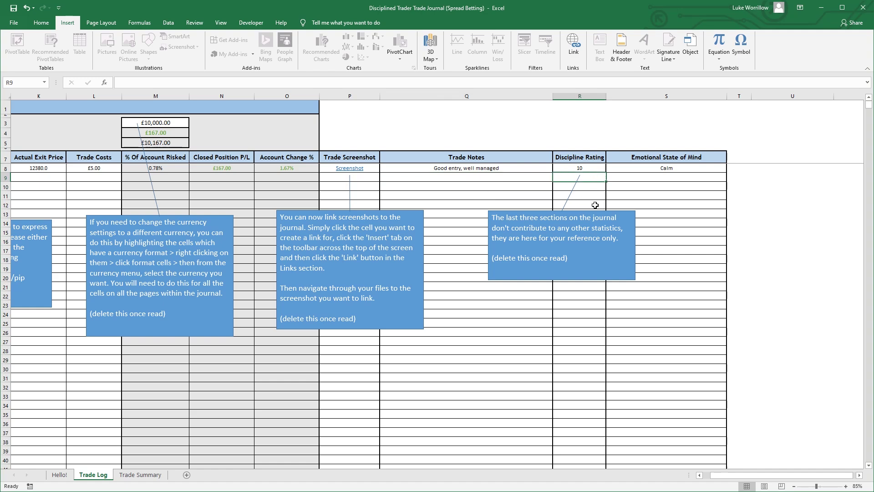
{"action": "left_click", "coordinate": [588, 161]}
{"action": "left_click", "coordinate": [624, 158]}
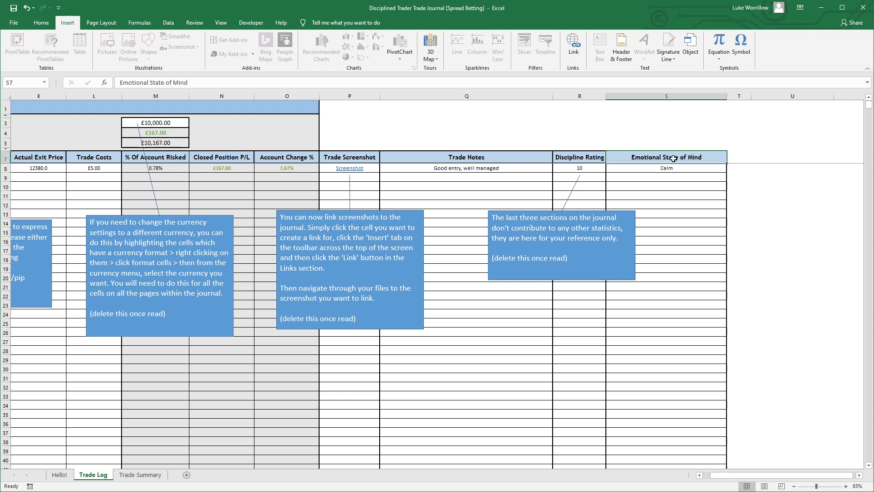
{"action": "left_click", "coordinate": [658, 191]}
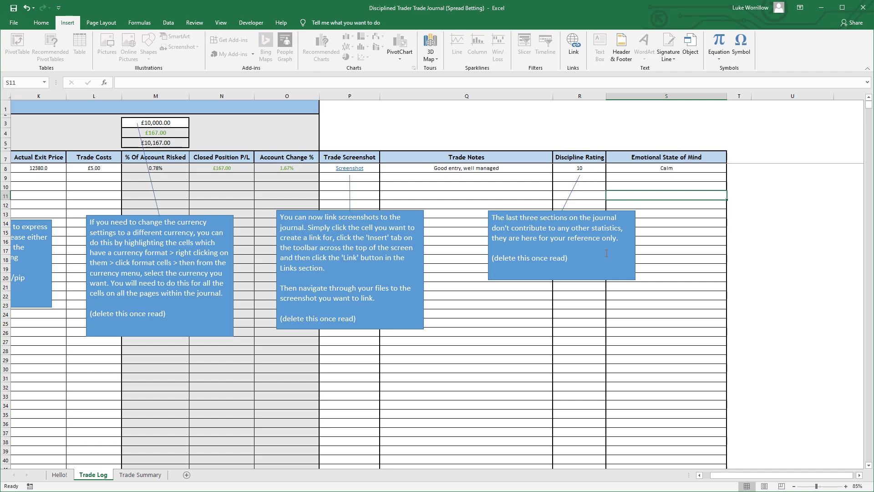
{"action": "left_click_drag", "start_coordinate": [754, 477], "coordinate": [741, 478]}
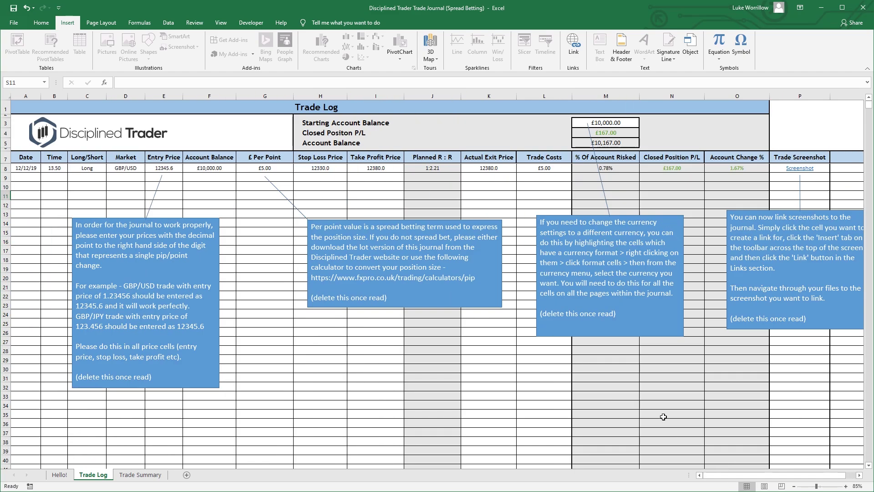
{"action": "left_click", "coordinate": [860, 475]}
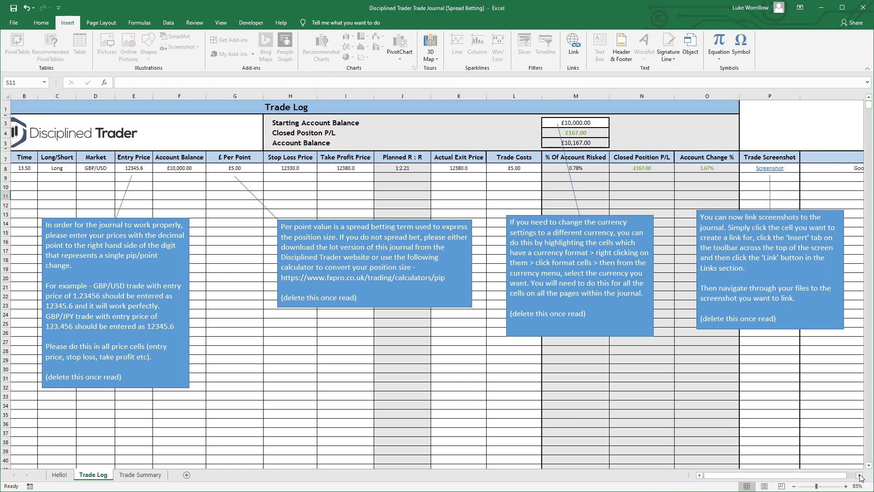
{"action": "left_click_drag", "start_coordinate": [860, 475], "coordinate": [817, 475]}
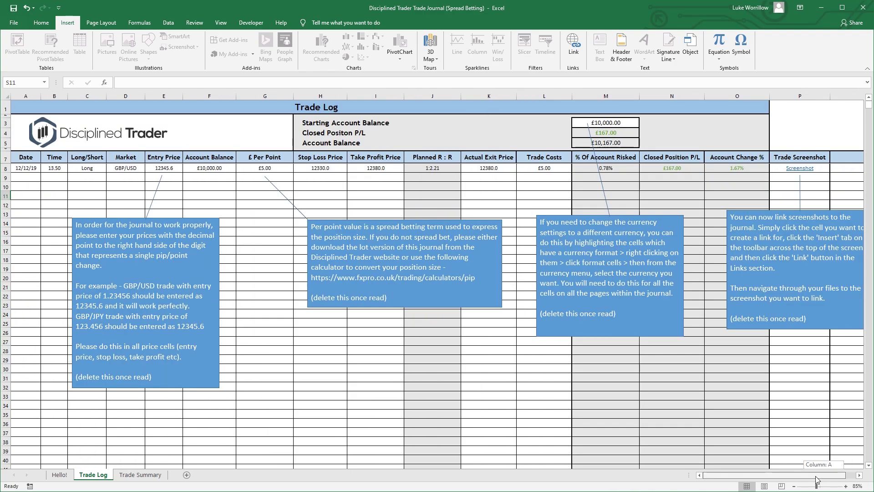
Open the Trade Summary sheet and set the Month On Month Analysis year in H3 to 2020
{"action": "left_click", "coordinate": [148, 475]}
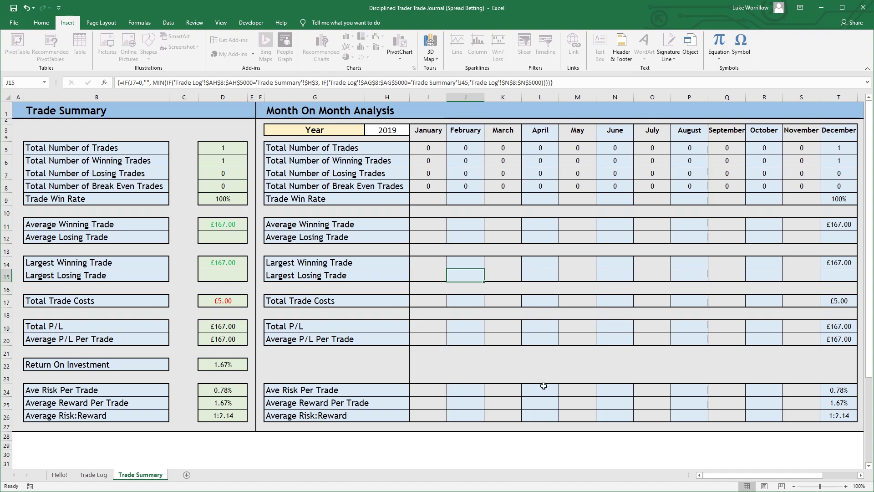
{"action": "left_click", "coordinate": [374, 131]}
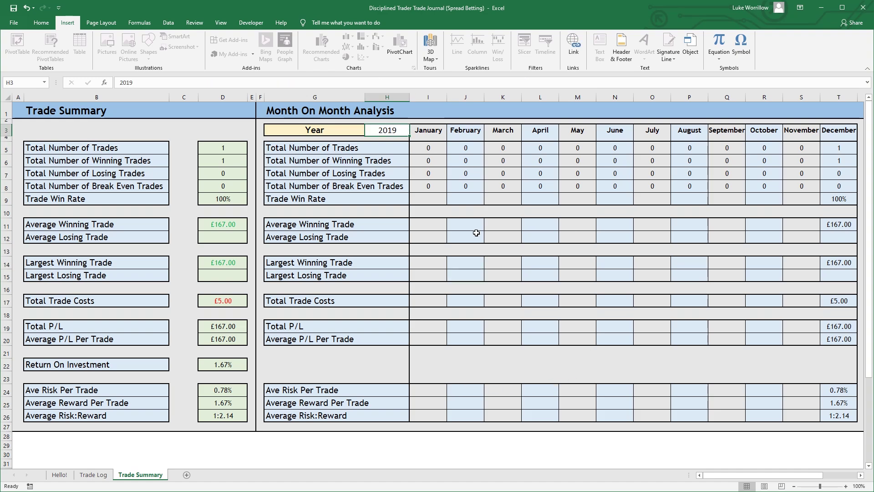
{"action": "type", "text": "2020"}
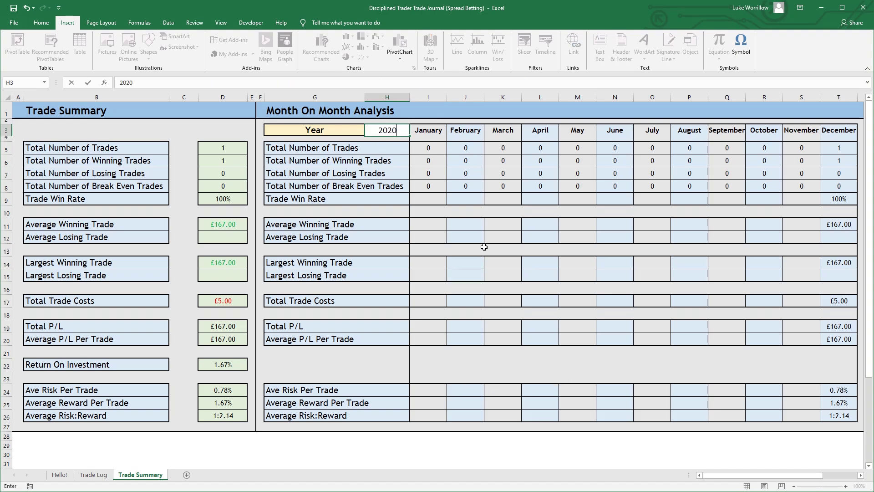
{"action": "key", "text": "Return"}
{"action": "type", "text": "2"}
{"action": "key", "text": "Return"}
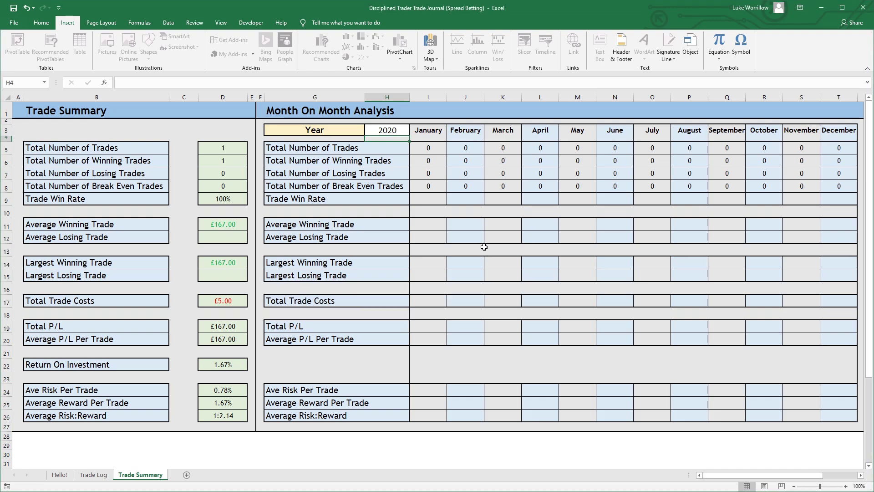
Set the Month On Month Analysis year back to 2019
{"action": "key", "text": "Up"}
{"action": "type", "text": "2019"}
{"action": "key", "text": "Return"}
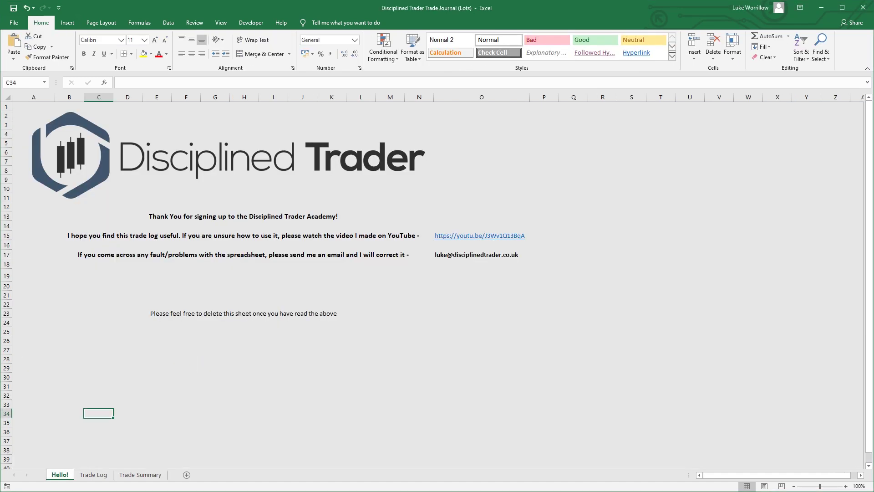
On the Lots journal's Trade Log sheet, view the currency symbol options in Format Cells for L3:L5, and cancel without applying
{"action": "left_click", "coordinate": [103, 474]}
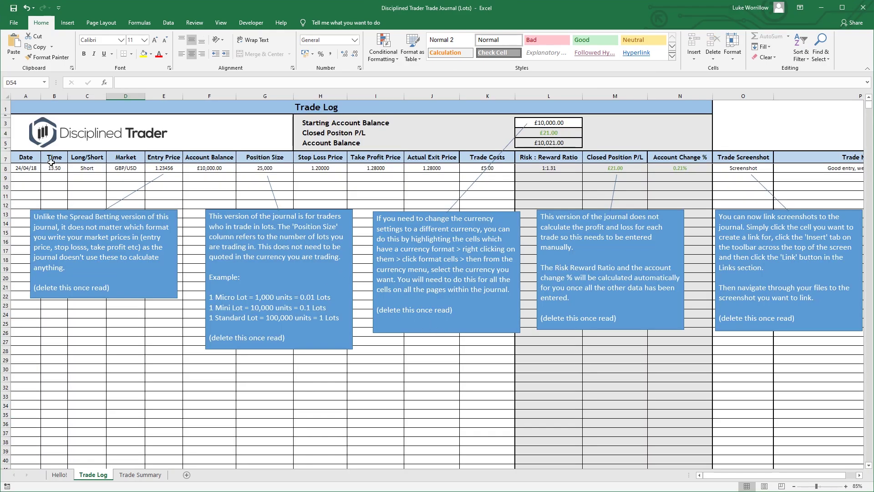
{"action": "left_click_drag", "start_coordinate": [567, 125], "coordinate": [566, 144]}
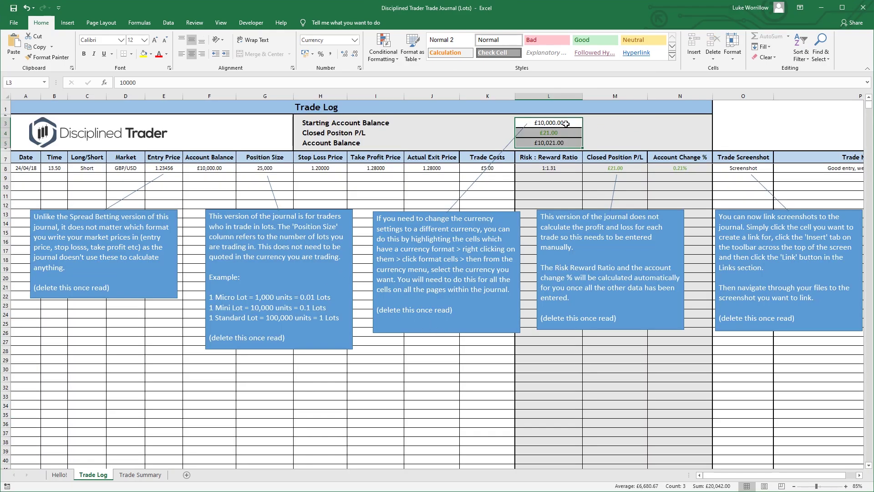
{"action": "right_click", "coordinate": [567, 123]}
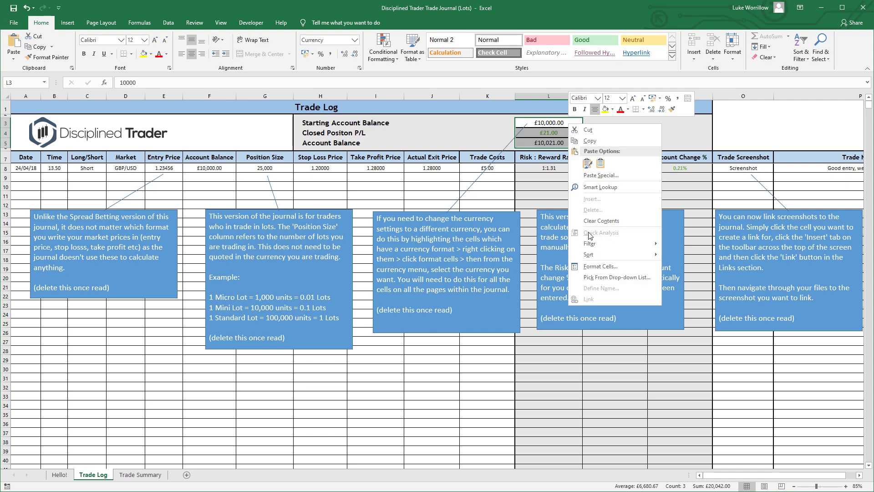
{"action": "left_click", "coordinate": [614, 268]}
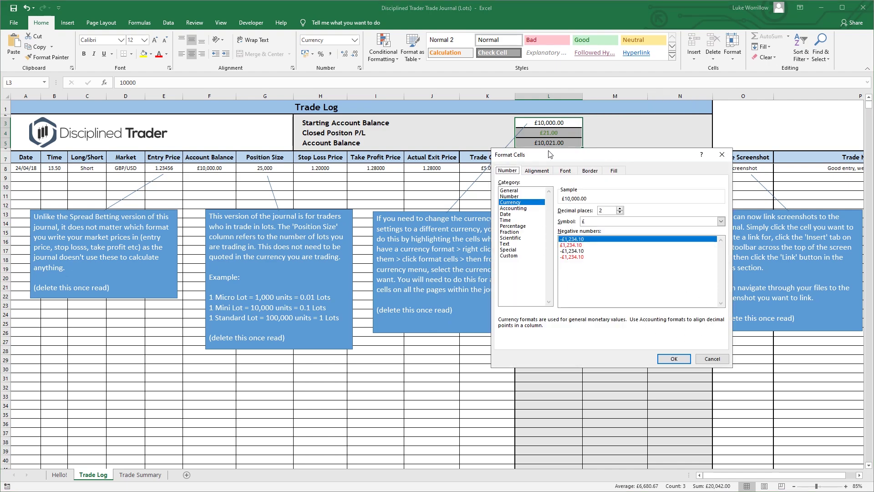
{"action": "left_click", "coordinate": [516, 204]}
{"action": "left_click", "coordinate": [605, 222]}
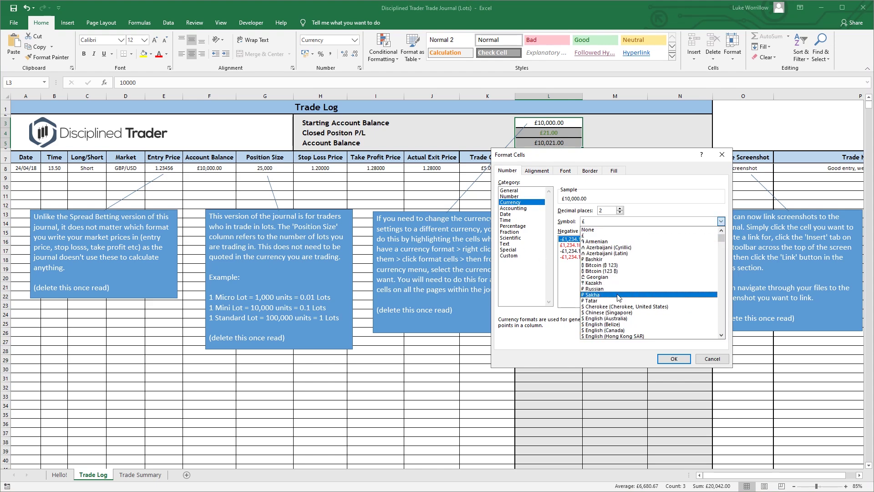
{"action": "left_click", "coordinate": [712, 361]}
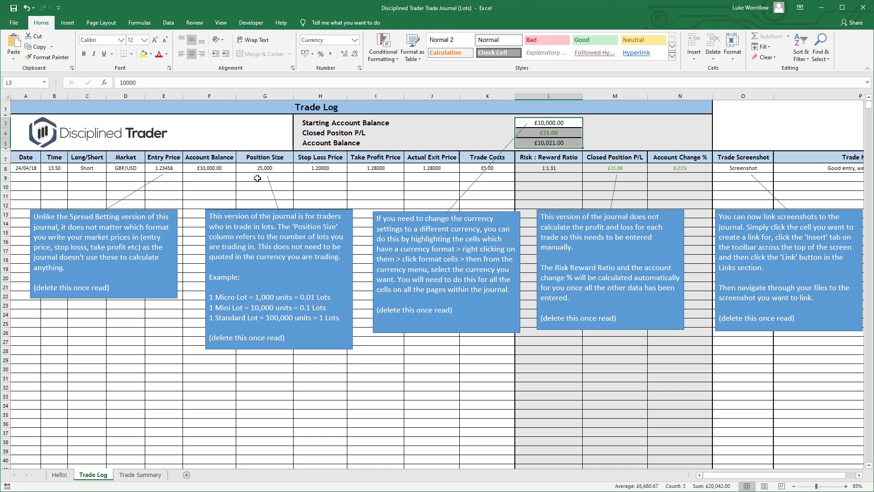
Point out the other currency-formatted cells in the Account Balance column, F8:F11, and the Closed Position P/L column, M8:M11
{"action": "left_click_drag", "start_coordinate": [217, 171], "coordinate": [215, 195]}
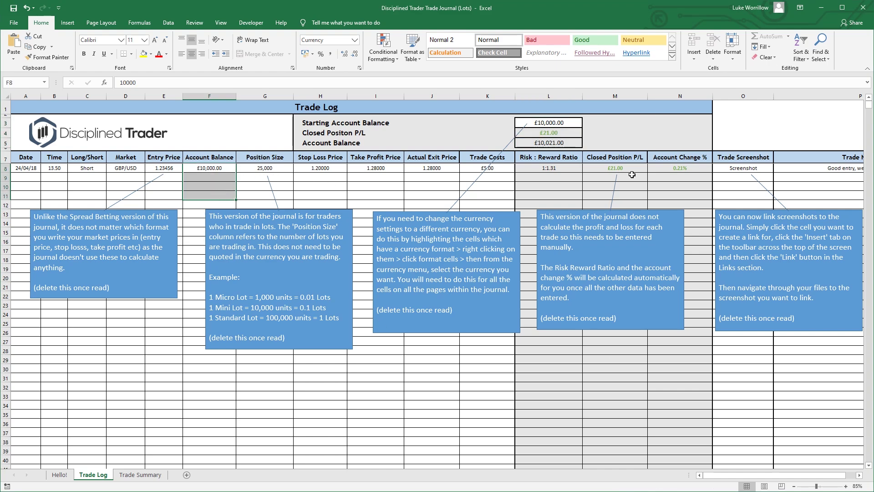
{"action": "left_click_drag", "start_coordinate": [631, 169], "coordinate": [626, 194]}
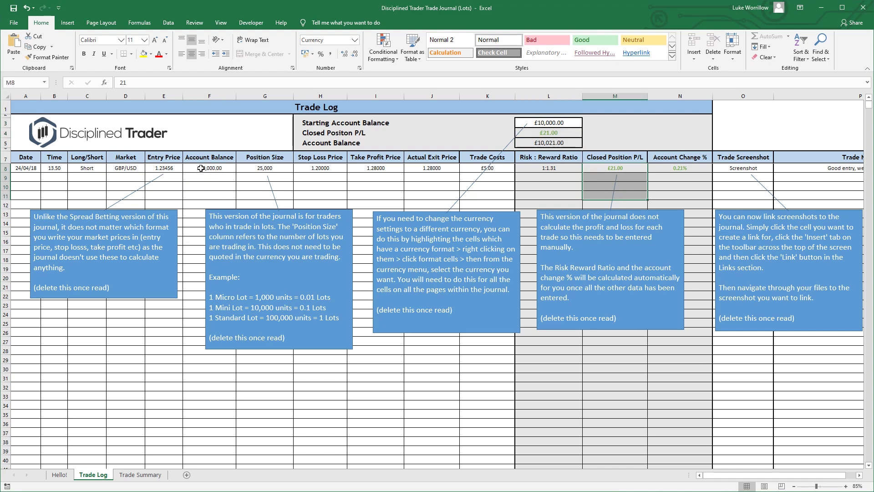
{"action": "left_click_drag", "start_coordinate": [201, 168], "coordinate": [201, 184]}
{"action": "left_click", "coordinate": [201, 204]}
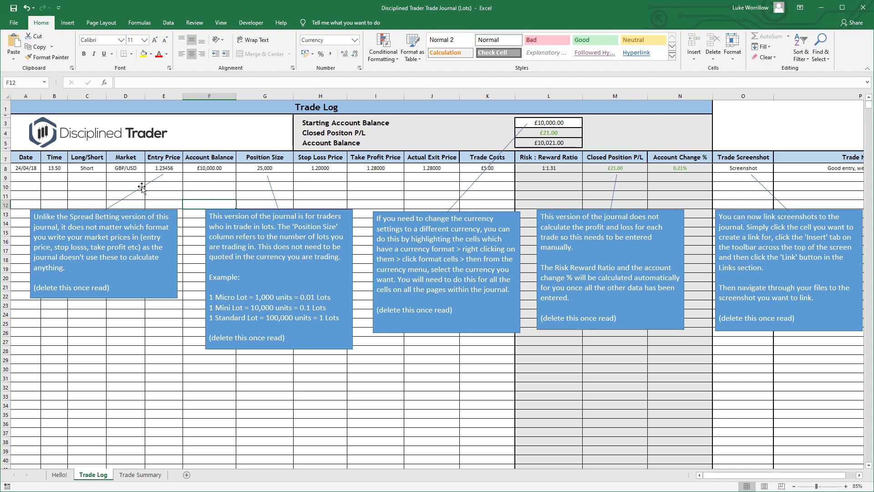
Review the example trade's Entry Price, Account Balance, Position Size, Stop Loss Price and Take Profit Price cells in row 8
{"action": "left_click", "coordinate": [171, 168]}
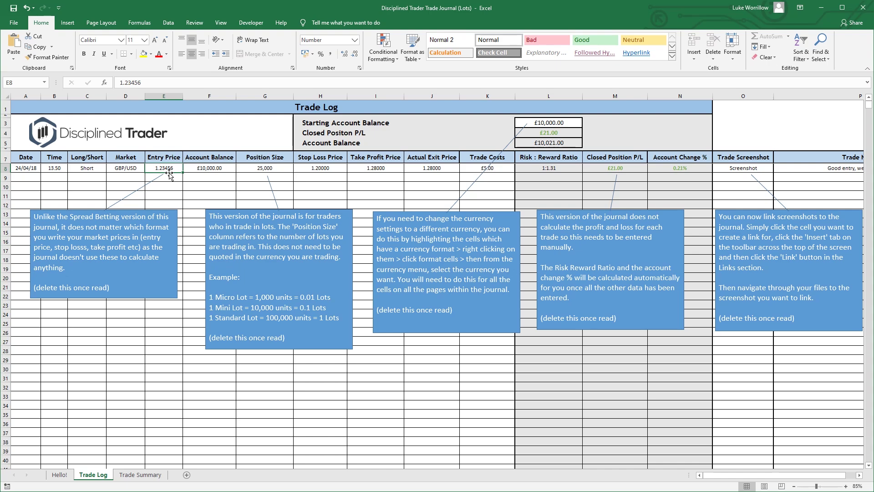
{"action": "left_click", "coordinate": [207, 168]}
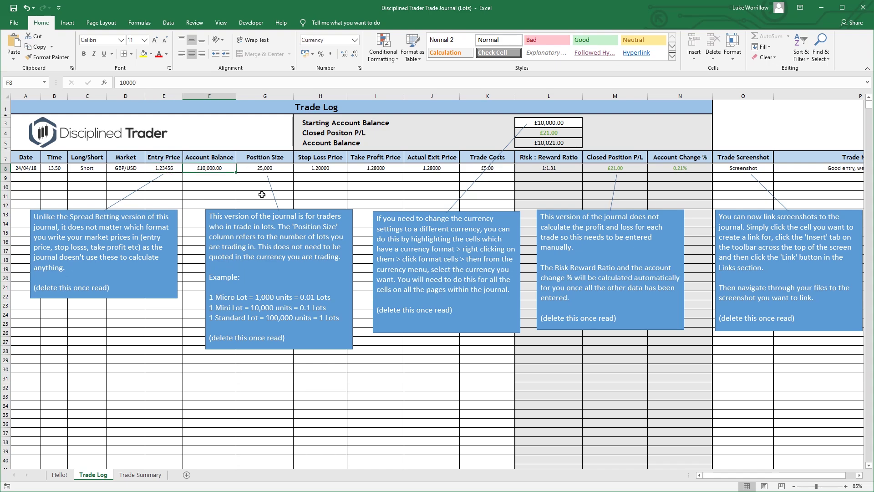
{"action": "left_click", "coordinate": [260, 167]}
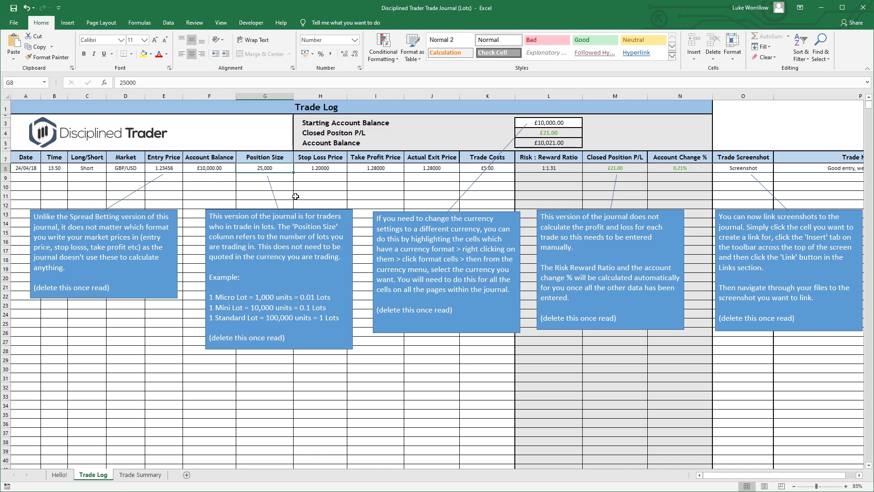
{"action": "left_click", "coordinate": [331, 170]}
{"action": "left_click", "coordinate": [368, 170]}
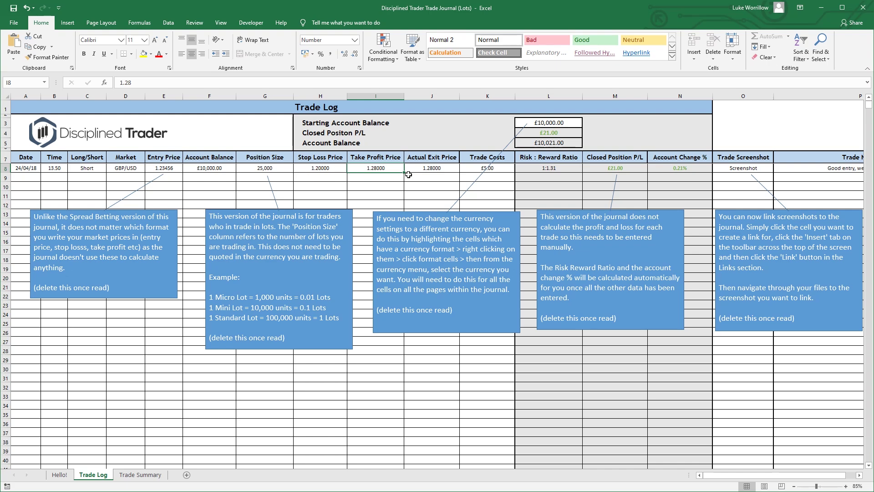
Inspect the Trade Costs, Risk : Reward Ratio, Closed Position P/L and Account Change % cells of the example trade
{"action": "left_click", "coordinate": [478, 167]}
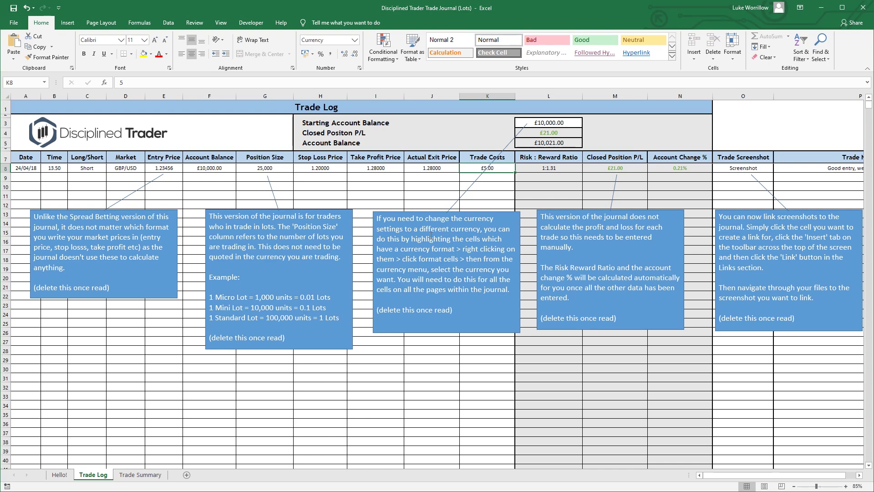
{"action": "left_click", "coordinate": [561, 168]}
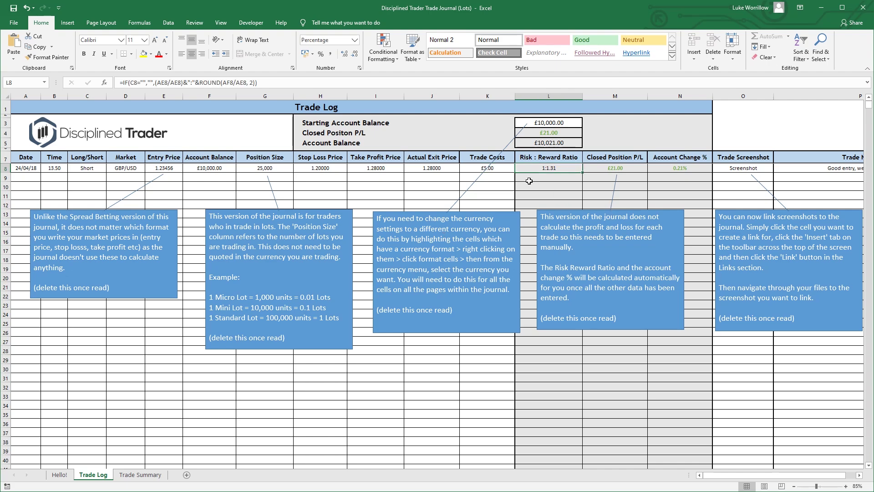
{"action": "left_click", "coordinate": [623, 170]}
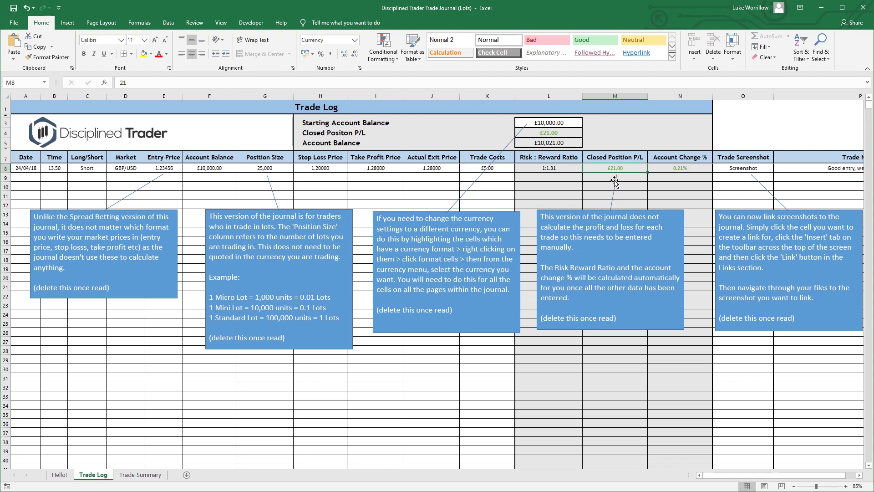
{"action": "left_click", "coordinate": [681, 171]}
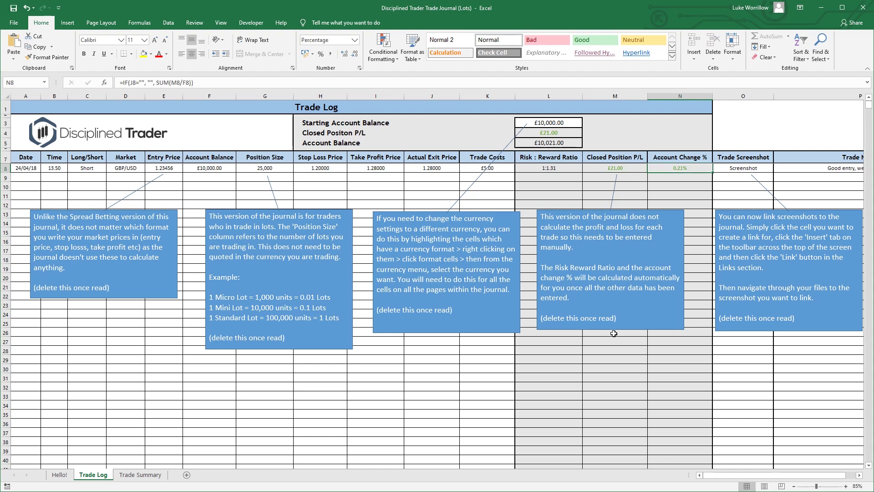
Select the example trade's Trade Screenshot cell, O8, and bring up the Link command without adding a link
{"action": "left_click_drag", "start_coordinate": [744, 478], "coordinate": [755, 478]}
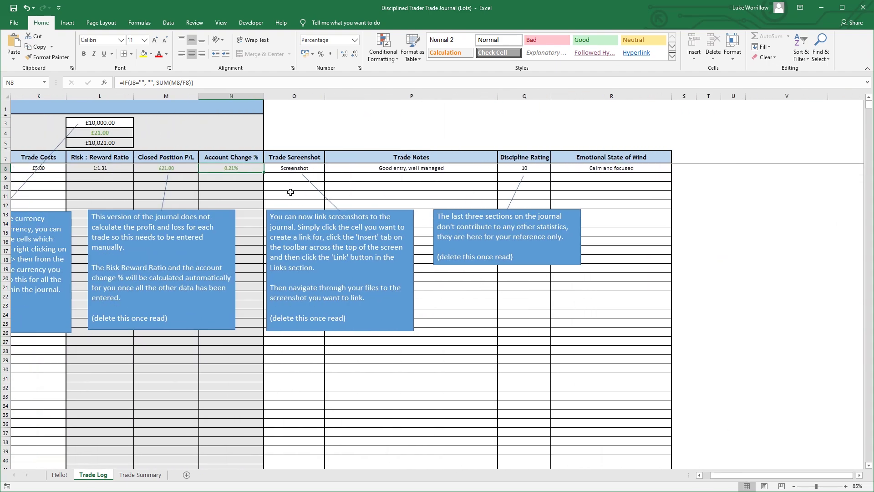
{"action": "left_click", "coordinate": [292, 168]}
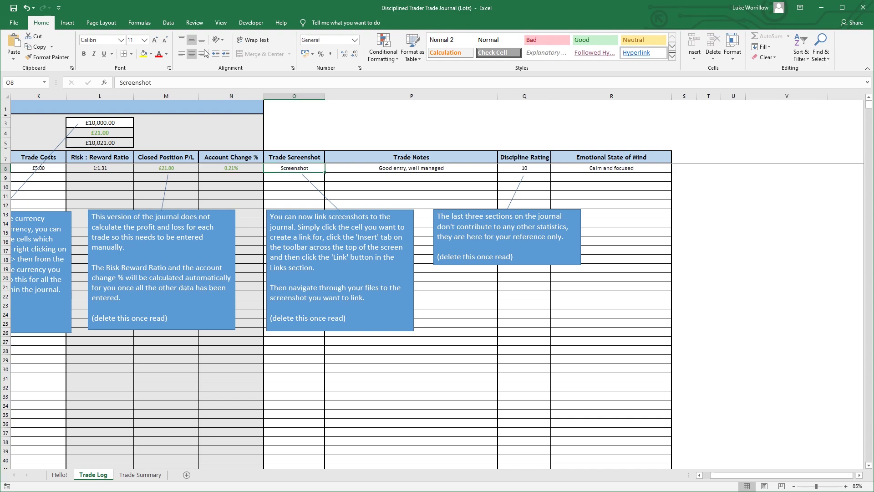
{"action": "left_click", "coordinate": [68, 23]}
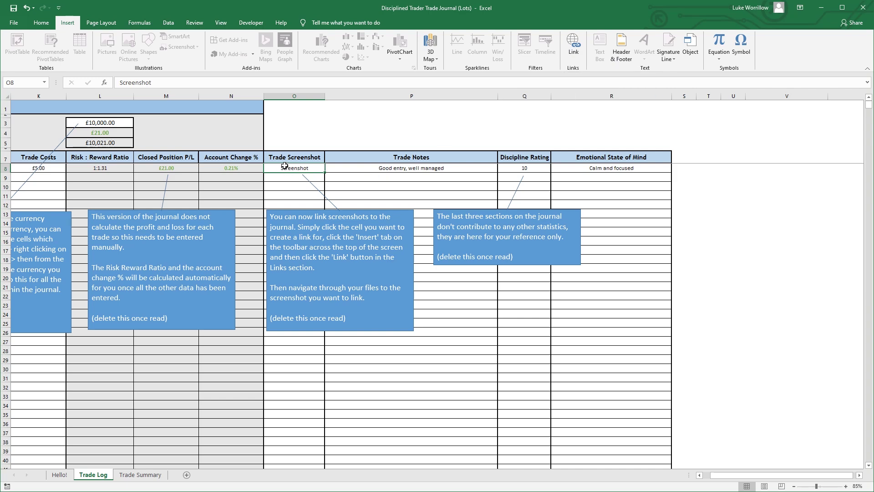
Review the example trade's Trade Notes and Discipline Rating cells, along with the Trade Notes heading
{"action": "left_click", "coordinate": [375, 178]}
{"action": "left_click", "coordinate": [431, 170]}
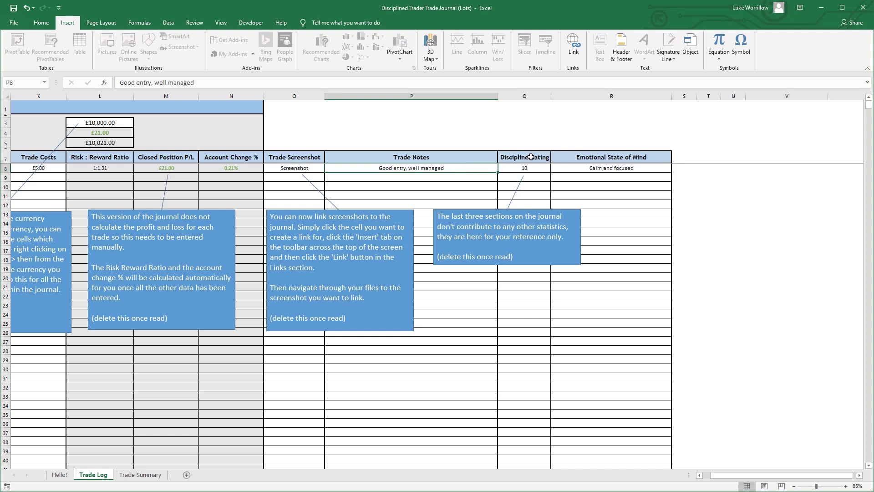
{"action": "left_click", "coordinate": [524, 171]}
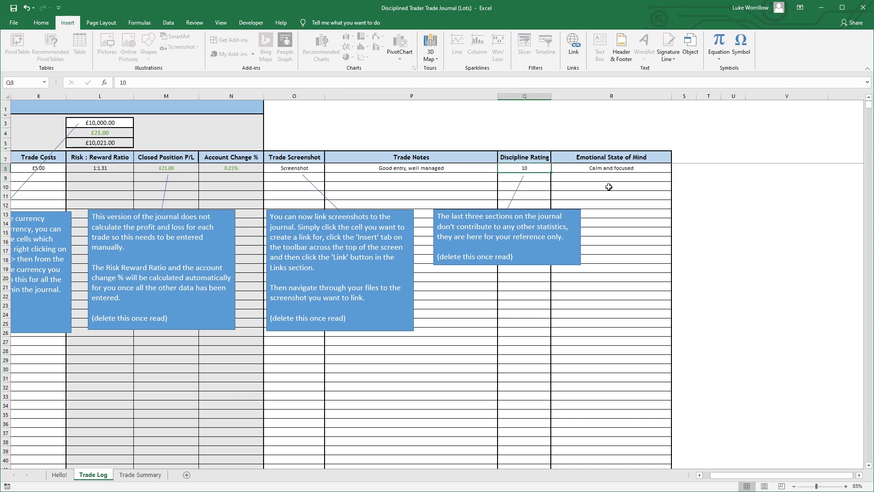
{"action": "left_click", "coordinate": [438, 160]}
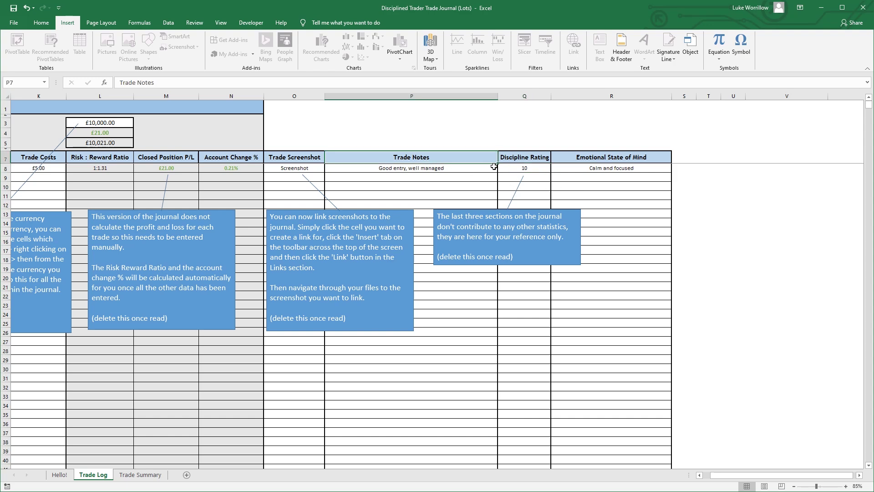
{"action": "key", "text": "Delete"}
{"action": "key", "text": "Return"}
{"action": "key", "text": "Down"}
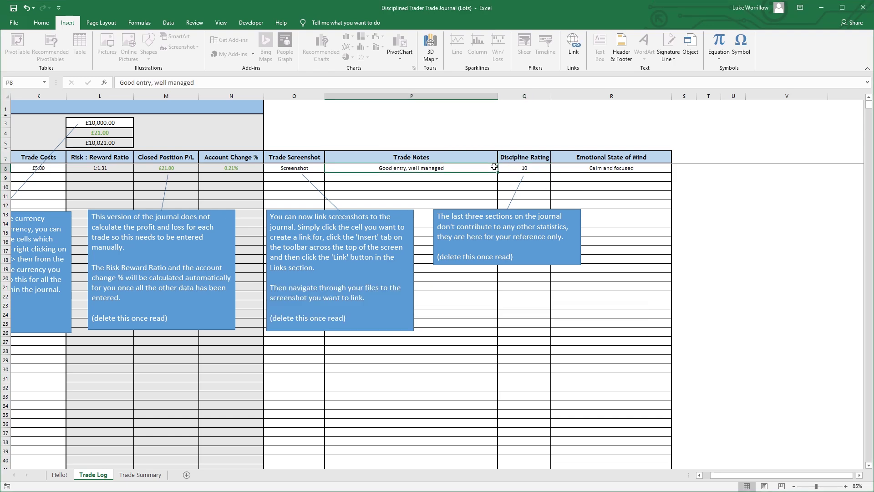
{"action": "key", "text": "Up"}
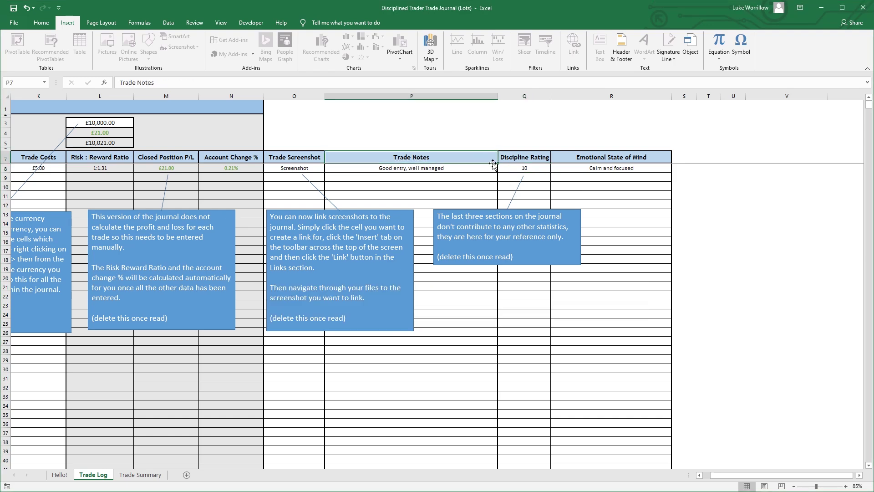
Point out the reference-only column headings from Trade Notes to Emotional State of Mind
{"action": "left_click", "coordinate": [614, 157]}
{"action": "key", "text": "Delete"}
{"action": "left_click", "coordinate": [452, 320]}
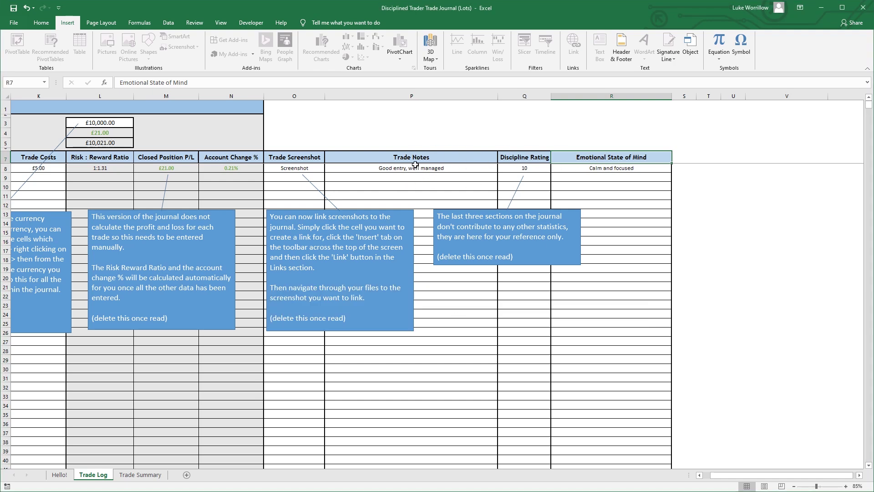
{"action": "left_click_drag", "start_coordinate": [402, 154], "coordinate": [583, 158]}
{"action": "left_click", "coordinate": [437, 181]}
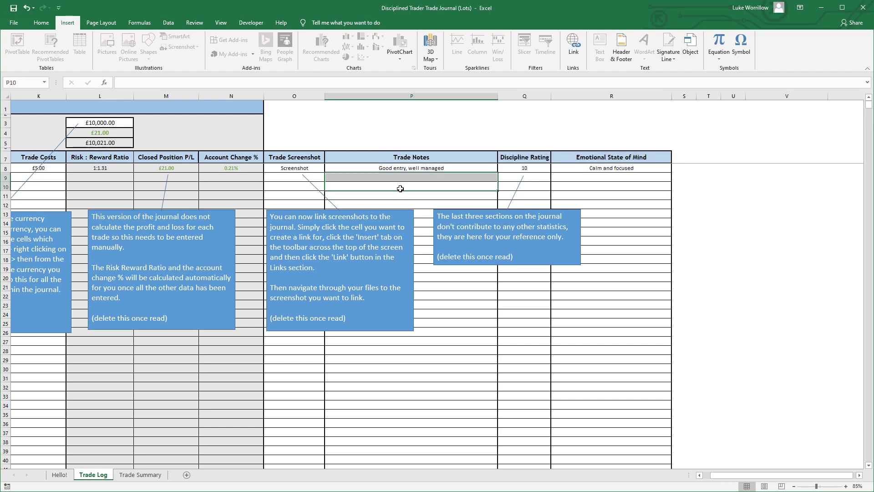
Return to the first columns of the Trade Log and open the Trade Summary sheet
{"action": "left_click", "coordinate": [294, 178]}
{"action": "scroll", "coordinate": [281, 178], "scroll_direction": "left", "scroll_amount": 5}
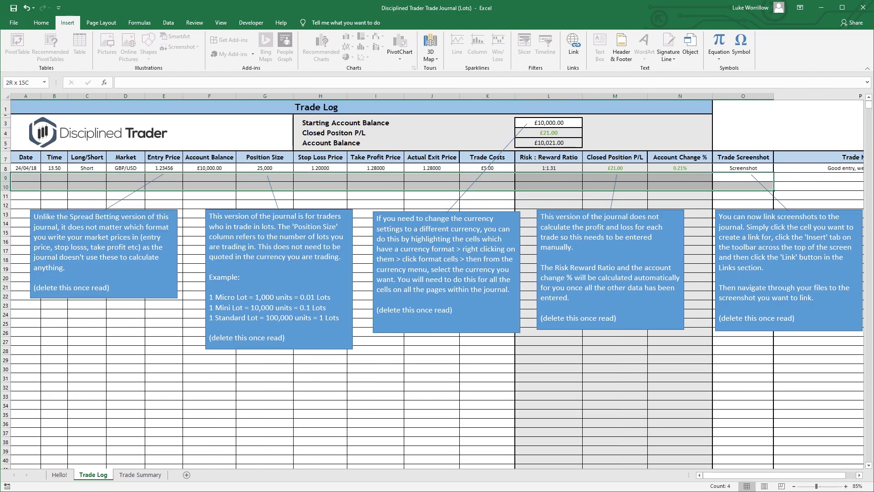
{"action": "left_click", "coordinate": [164, 185]}
{"action": "left_click", "coordinate": [136, 476]}
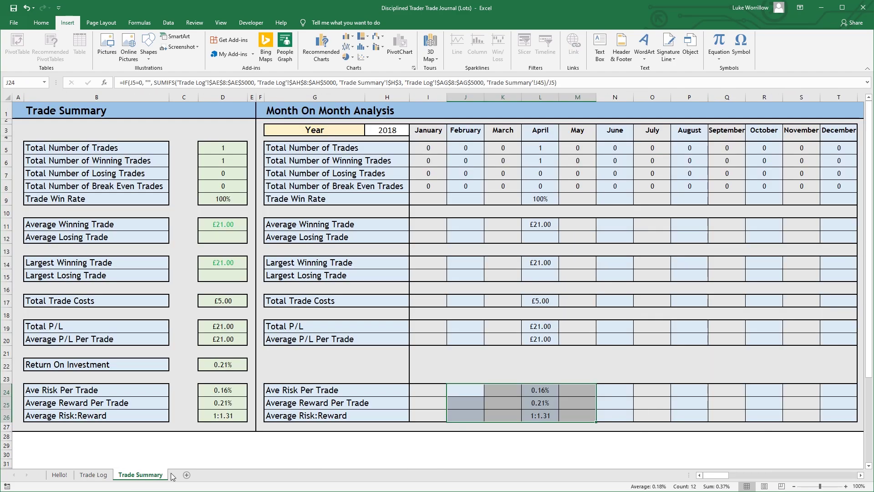
{"action": "left_click", "coordinate": [520, 362]}
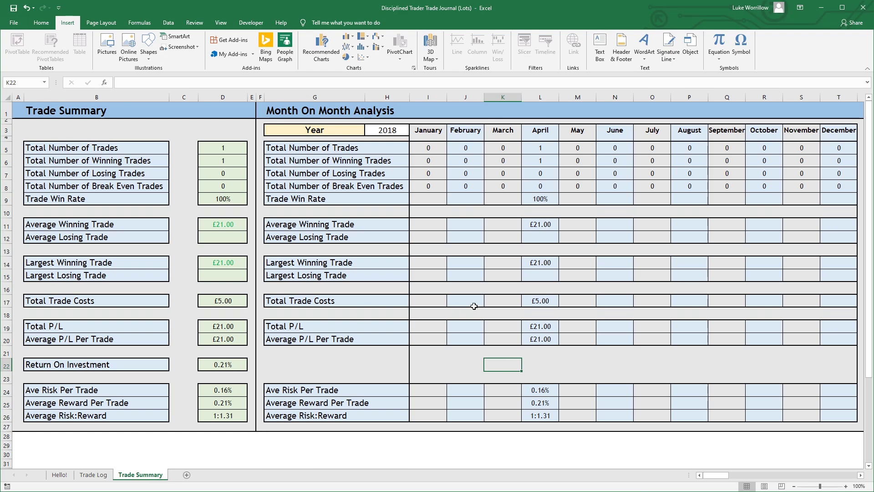
Set the Month On Month Analysis year in H3 to 2019 and return it to 2018
{"action": "left_click", "coordinate": [403, 132]}
{"action": "type", "text": "2019"}
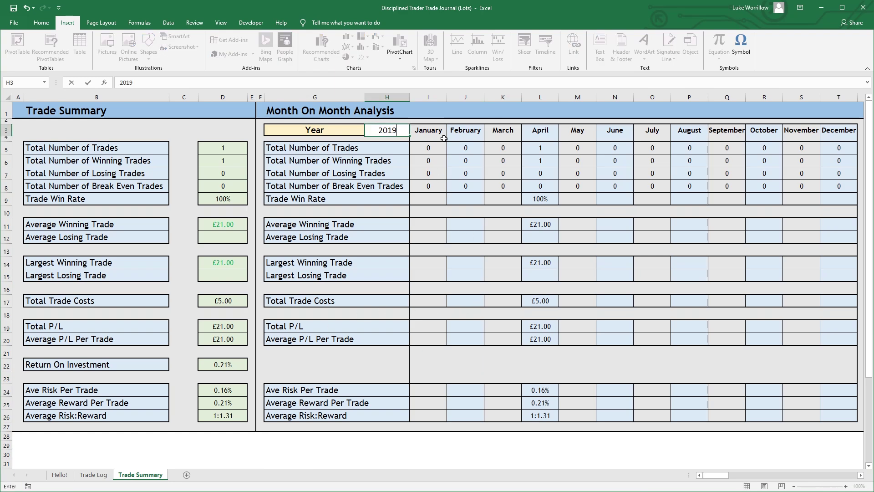
{"action": "key", "text": "Return"}
{"action": "key", "text": "ctrl+z"}
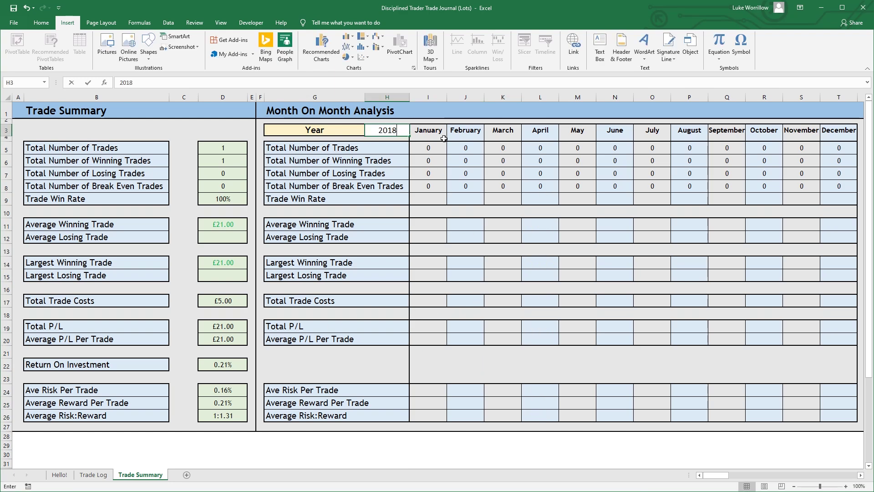
{"action": "left_click", "coordinate": [503, 237]}
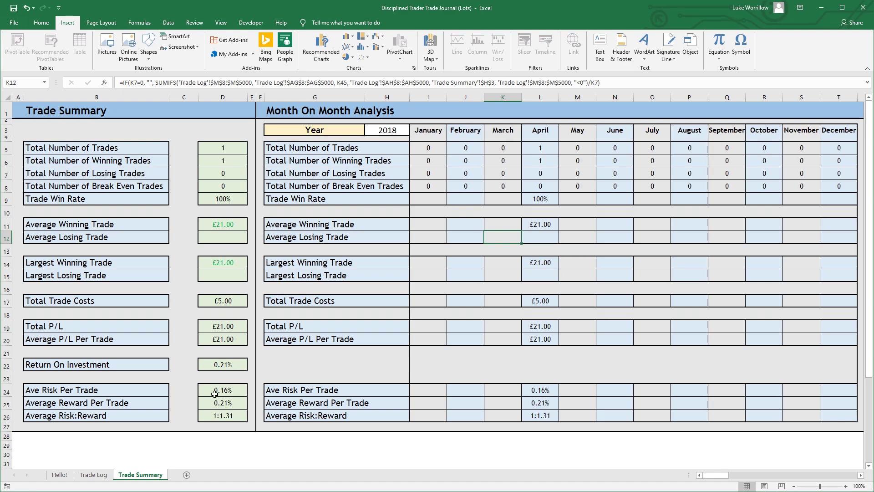
Point out the average risk, reward and Risk:Reward cells D24:D26 on Trade Summary, and return to the Trade Log sheet
{"action": "left_click_drag", "start_coordinate": [223, 391], "coordinate": [228, 416]}
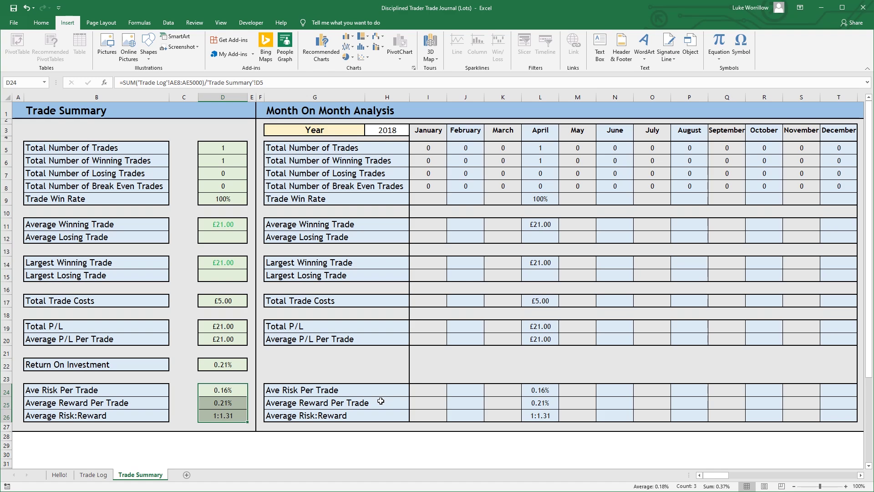
{"action": "left_click", "coordinate": [103, 476]}
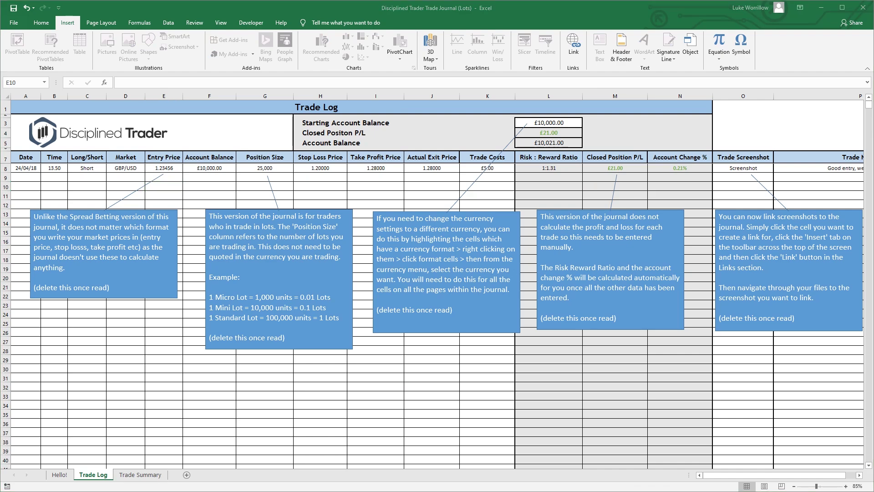
On the Shares journal's Trade Log sheet, view the currency symbol options in Format Cells for M3:M5, and cancel without applying
{"action": "key", "text": "alt+Tab"}
{"action": "left_click", "coordinate": [95, 475]}
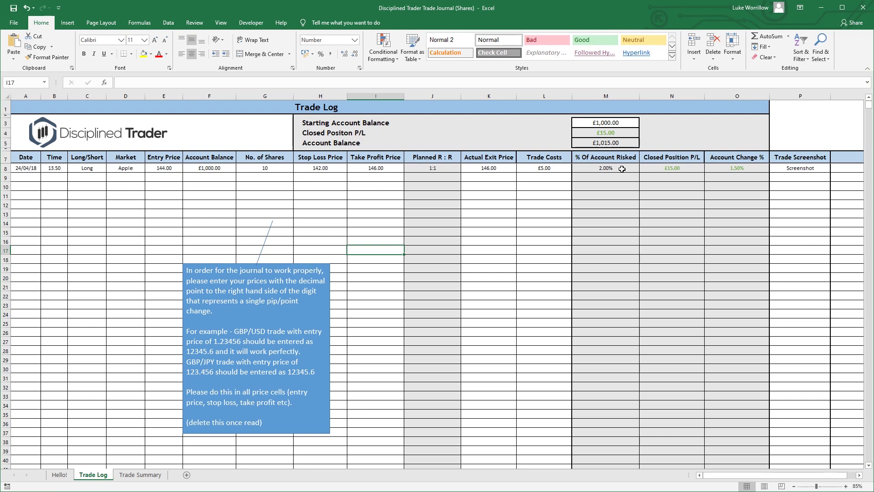
{"action": "left_click", "coordinate": [624, 123]}
{"action": "left_click_drag", "start_coordinate": [624, 123], "coordinate": [623, 143]}
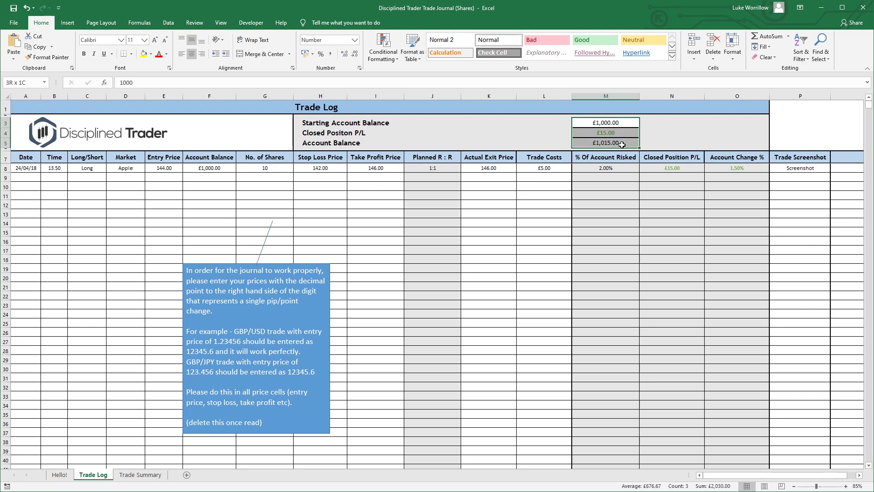
{"action": "right_click", "coordinate": [623, 129]}
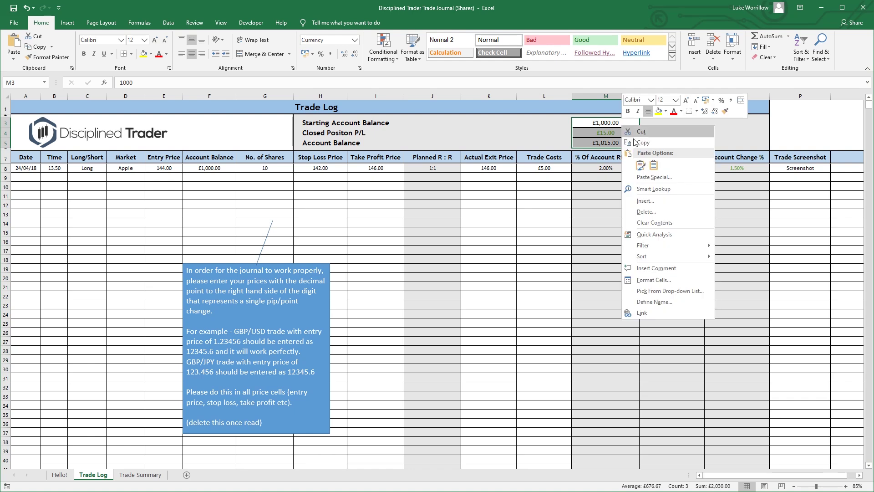
{"action": "left_click", "coordinate": [661, 285]}
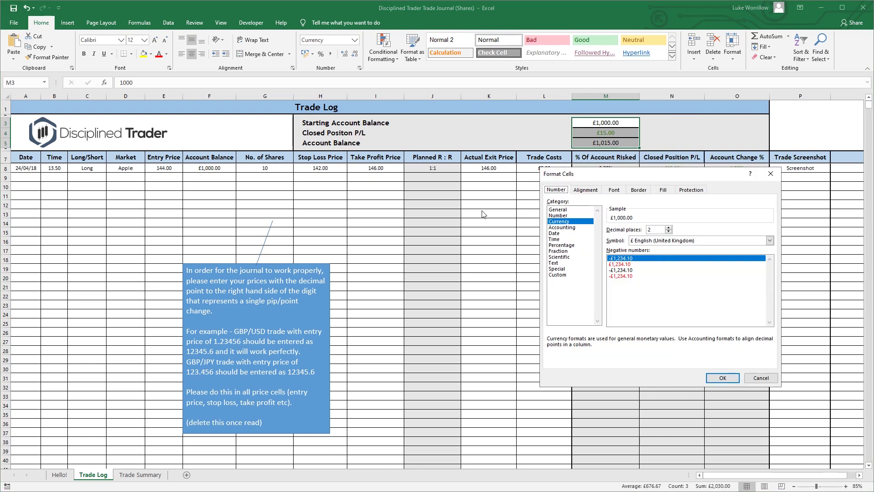
{"action": "left_click", "coordinate": [665, 242]}
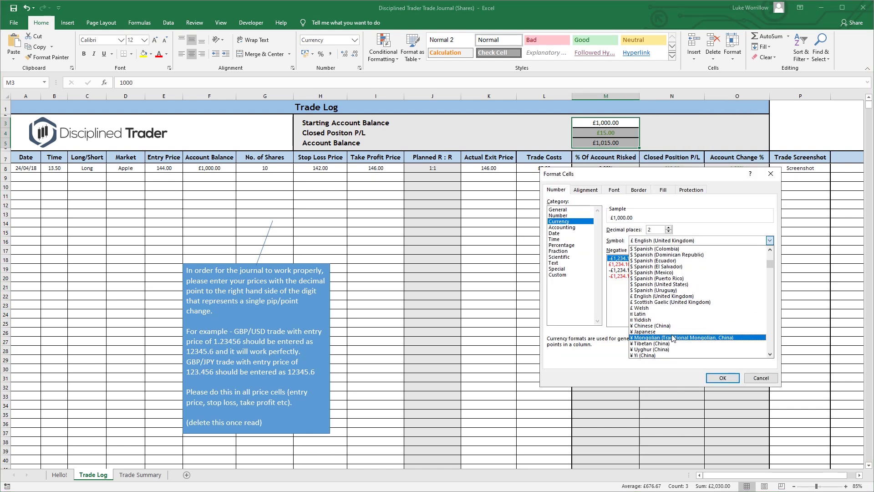
{"action": "left_click", "coordinate": [738, 381]}
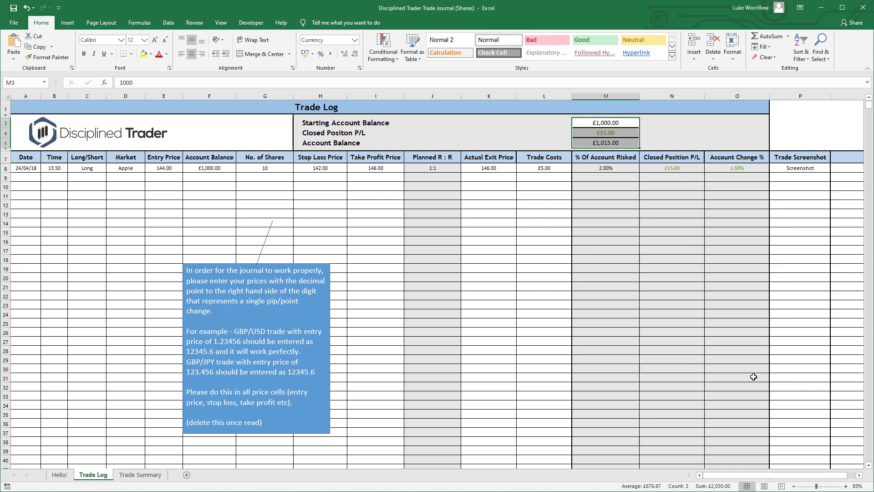
Point out the other currency-formatted cells in the Shares journal's Account Balance and Closed Position P/L columns
{"action": "left_click_drag", "start_coordinate": [210, 169], "coordinate": [210, 209]}
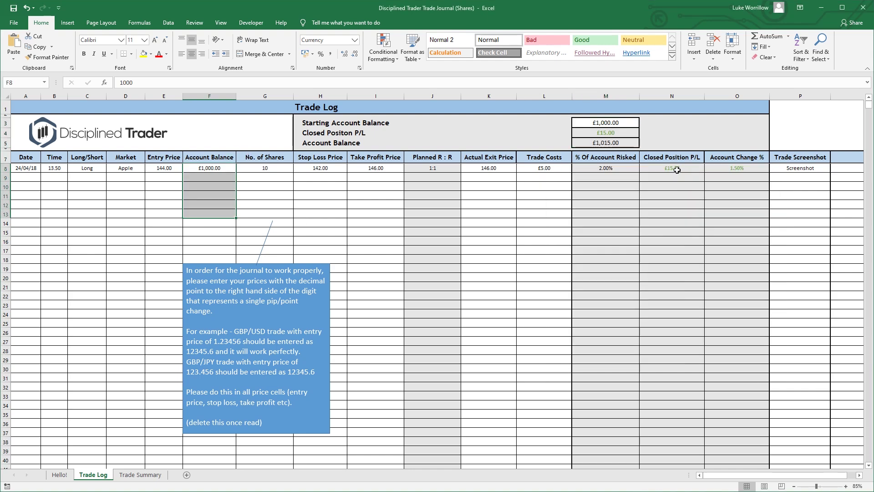
{"action": "left_click_drag", "start_coordinate": [677, 170], "coordinate": [676, 205]}
{"action": "left_click", "coordinate": [377, 203]}
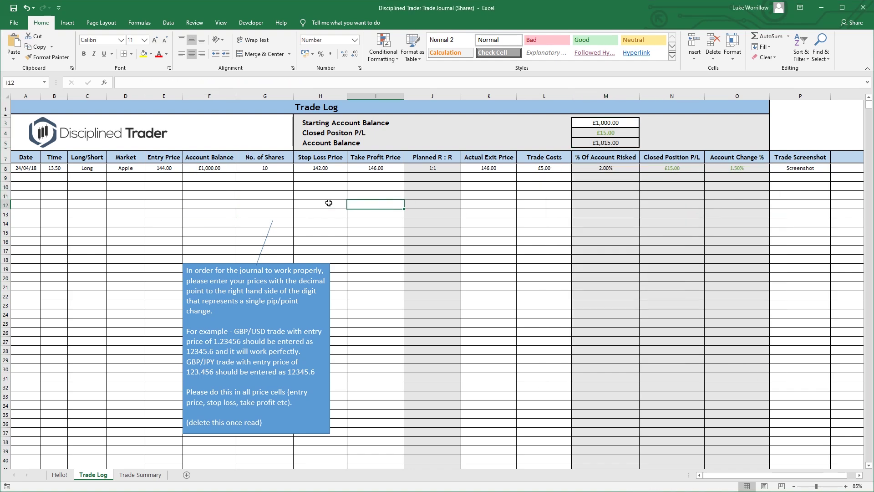
Review the Apple example trade's Date, Long/Short, Market, Entry Price and Account Balance cells in row 8
{"action": "left_click", "coordinate": [32, 171]}
{"action": "left_click", "coordinate": [81, 169]}
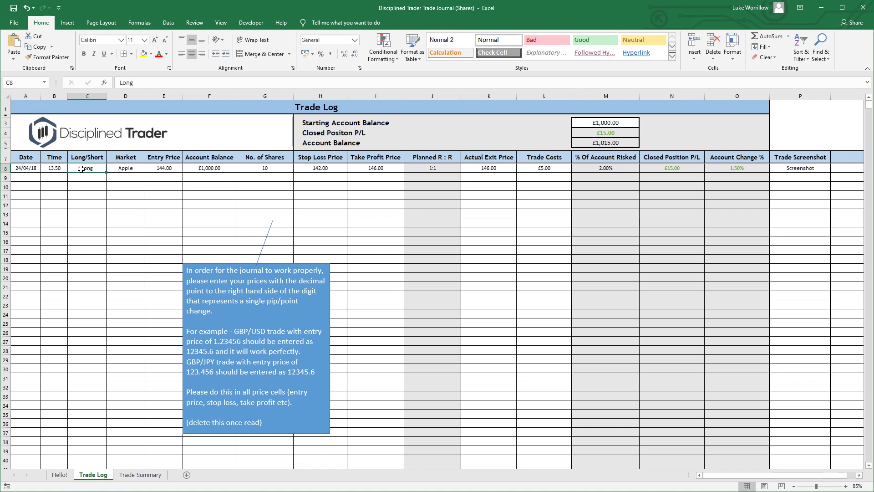
{"action": "left_click", "coordinate": [113, 170]}
{"action": "left_click", "coordinate": [163, 169]}
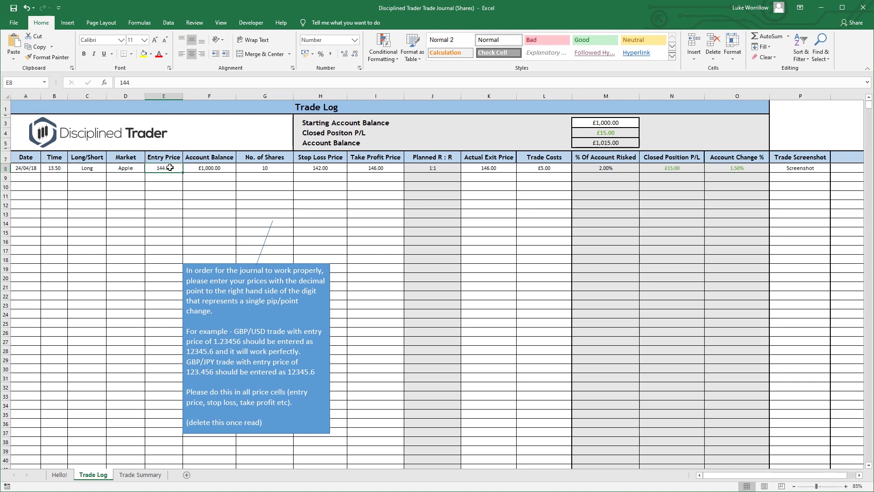
{"action": "left_click", "coordinate": [214, 168]}
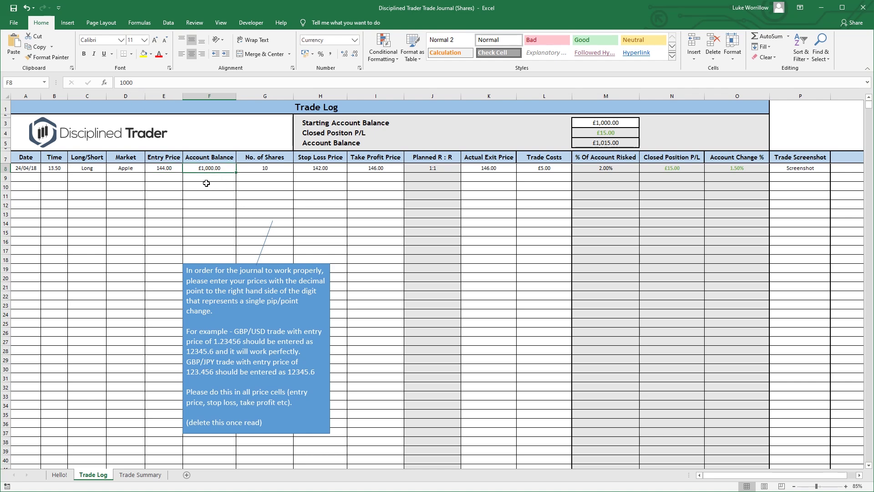
Point out the empty Account Balance cells below the example trade, down to F13
{"action": "key", "text": "Down"}
{"action": "key", "text": "Down"}
{"action": "key", "text": "Down"}
{"action": "key", "text": "Down"}
{"action": "key", "text": "Down"}
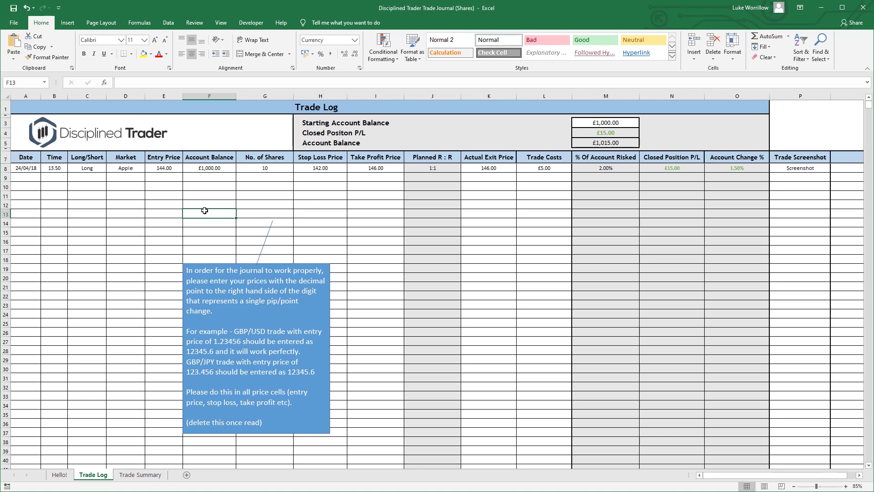
{"action": "left_click", "coordinate": [209, 185]}
{"action": "left_click", "coordinate": [232, 195]}
{"action": "left_click", "coordinate": [230, 205]}
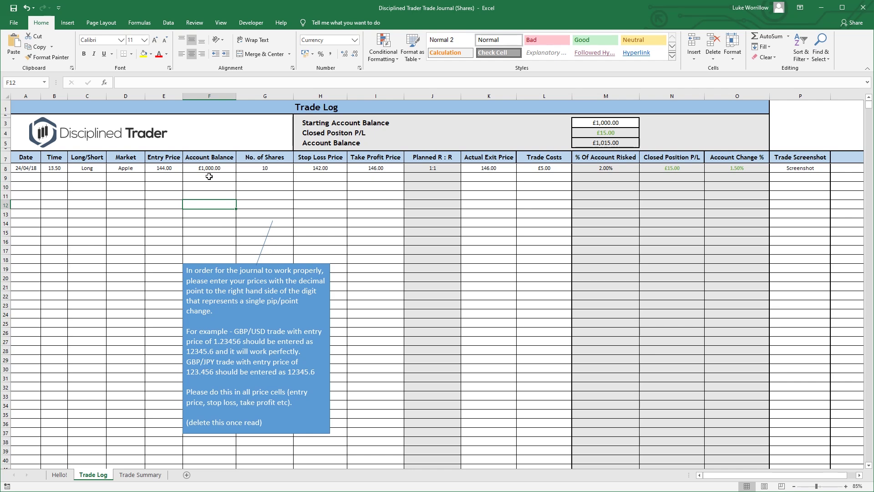
Inspect the example trade's No. of Shares, Actual Exit Price, Trade Costs, Planned R : R, Stop Loss Price and Take Profit Price cells
{"action": "left_click", "coordinate": [264, 171]}
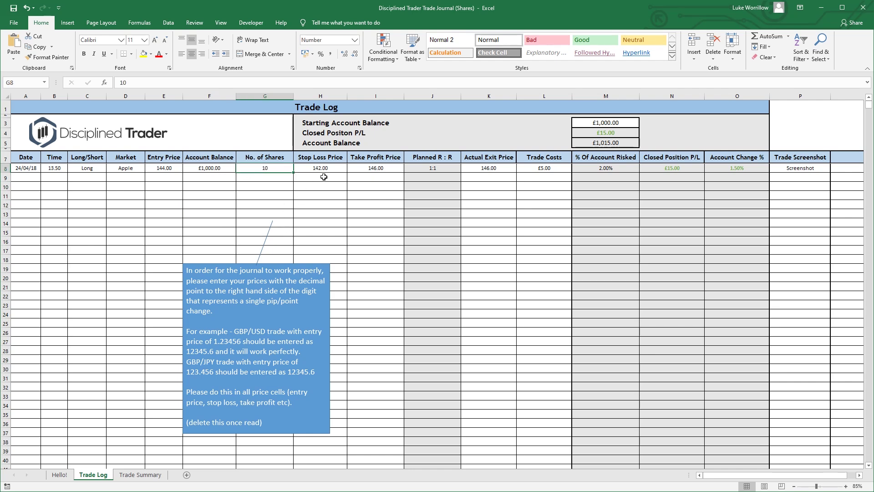
{"action": "left_click_drag", "start_coordinate": [493, 171], "coordinate": [540, 170]}
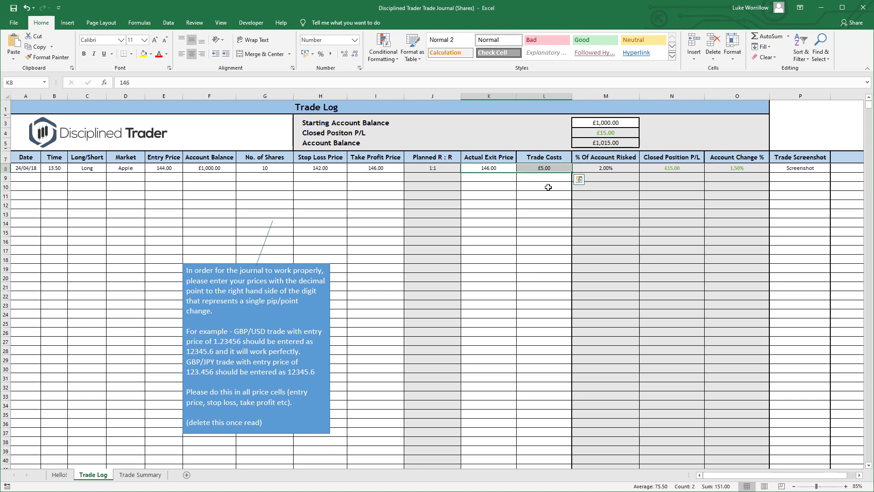
{"action": "left_click", "coordinate": [546, 186]}
{"action": "left_click", "coordinate": [545, 167]}
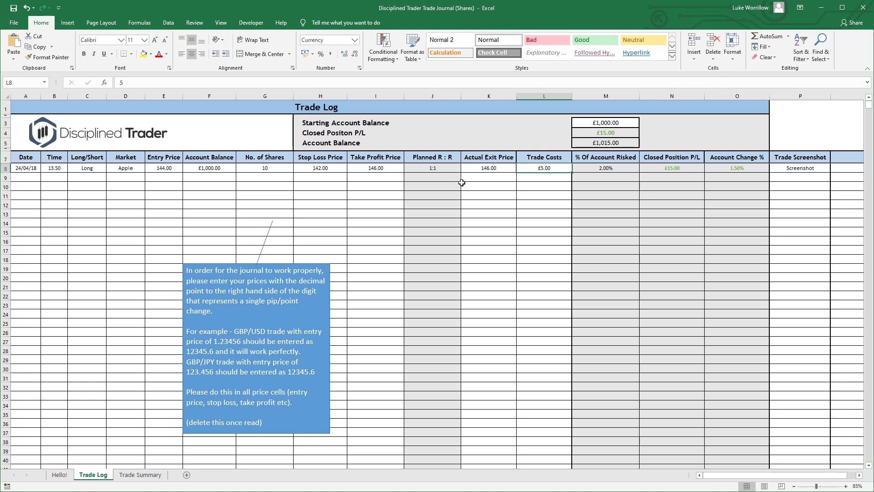
{"action": "left_click", "coordinate": [439, 171]}
{"action": "left_click_drag", "start_coordinate": [322, 169], "coordinate": [357, 170]}
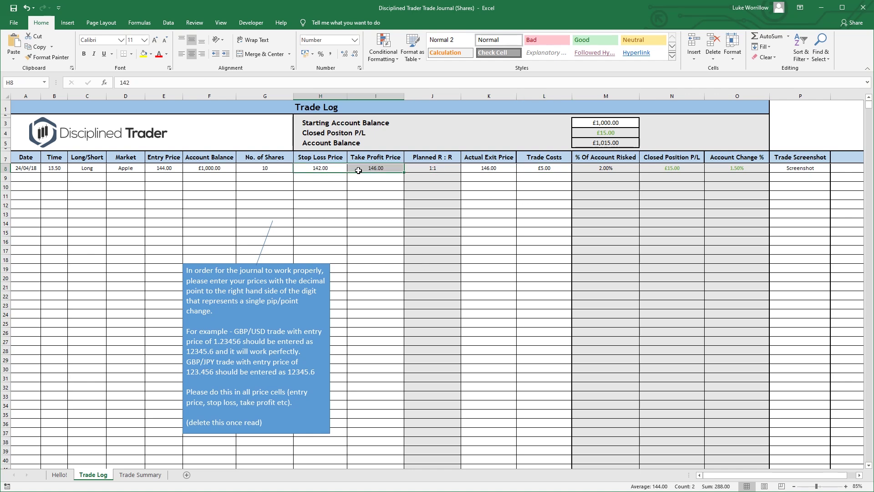
Inspect the example trade's Planned R : R, % Of Account Risked, Closed Position P/L and Account Change % cells in row 8
{"action": "key", "text": "Right"}
{"action": "key", "text": "Right"}
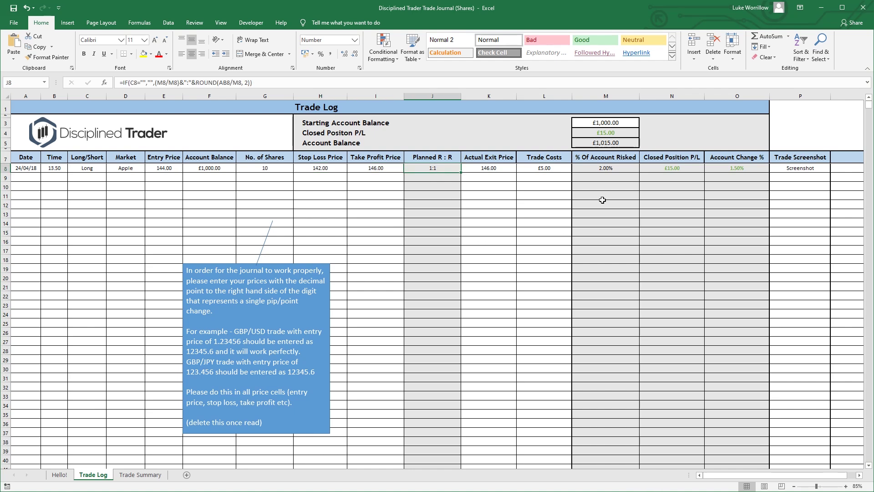
{"action": "left_click", "coordinate": [612, 169]}
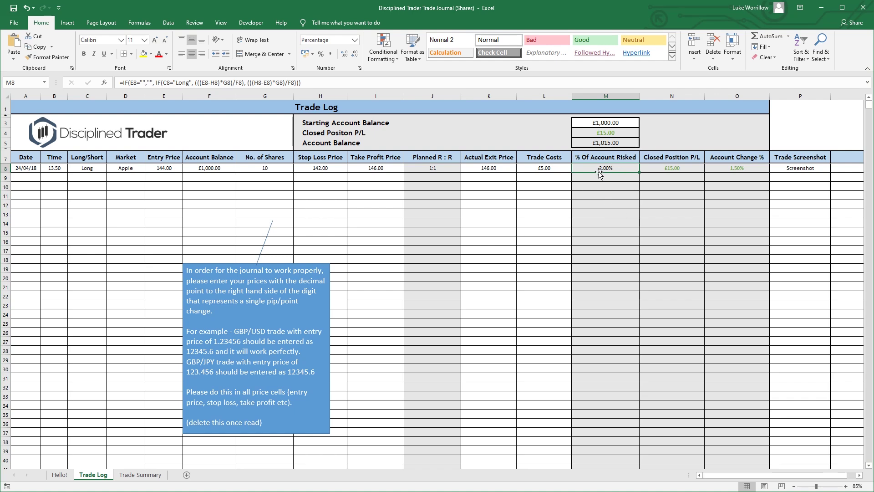
{"action": "left_click", "coordinate": [681, 170]}
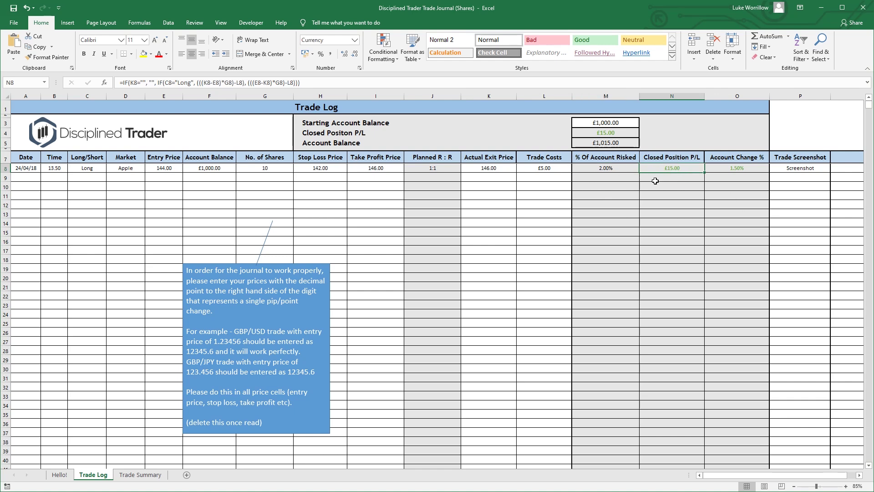
{"action": "left_click", "coordinate": [741, 168]}
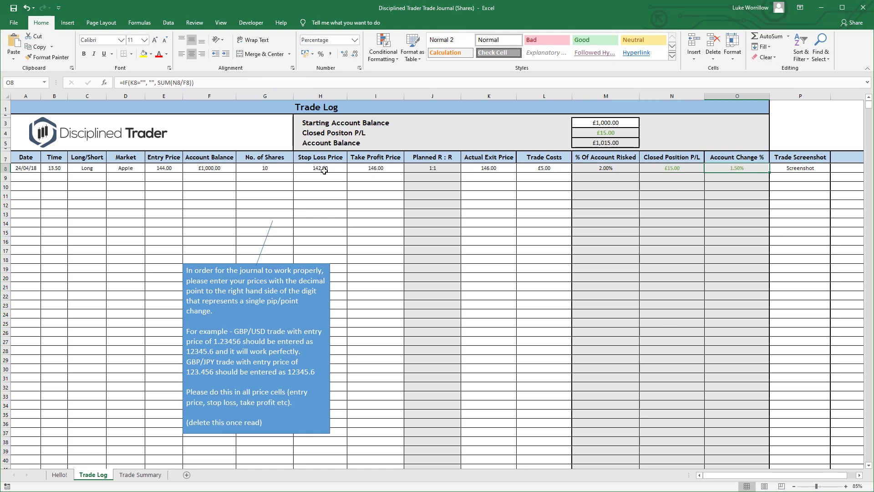
Review the example trade's Trade Screenshot, Trade Notes, Discipline Rating and Emotional State of Mind cells in row 8
{"action": "left_click_drag", "start_coordinate": [755, 473], "coordinate": [762, 473]}
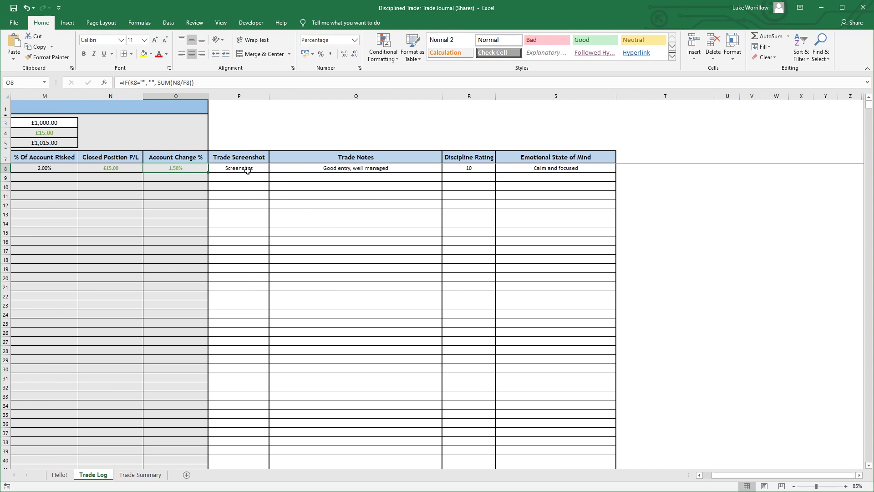
{"action": "left_click_drag", "start_coordinate": [248, 170], "coordinate": [521, 171]}
{"action": "left_click", "coordinate": [532, 203]}
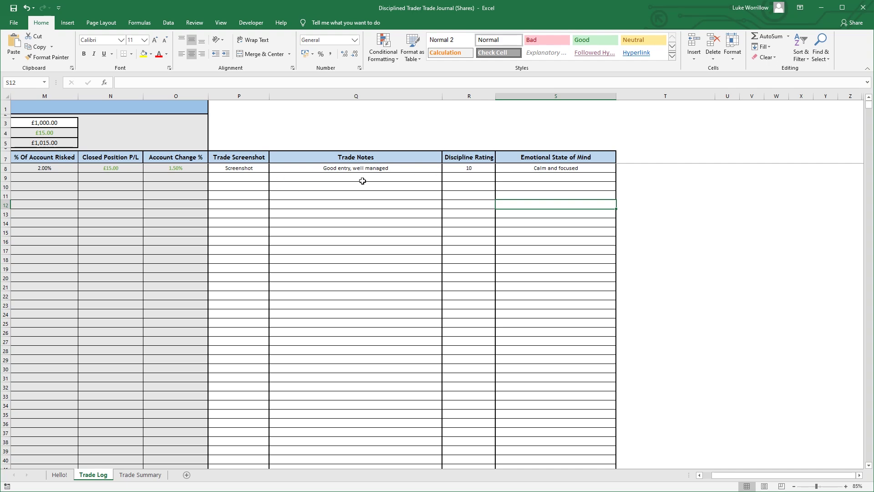
{"action": "left_click", "coordinate": [240, 171]}
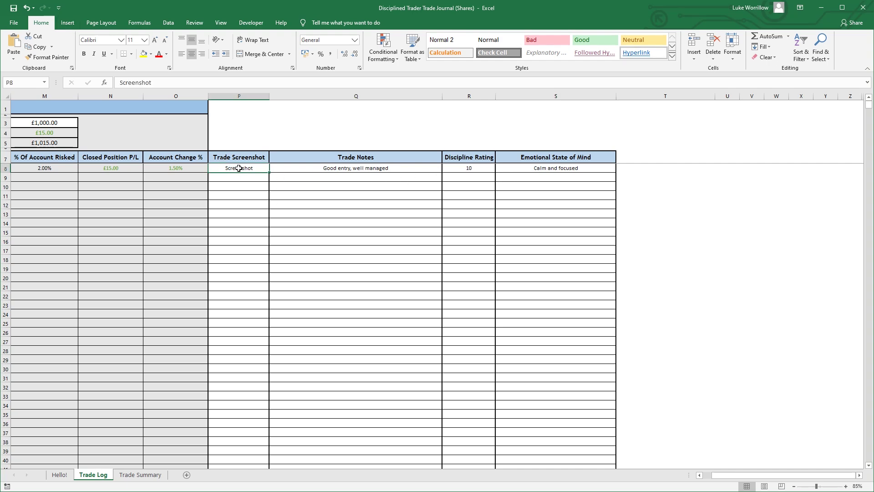
{"action": "left_click", "coordinate": [68, 22]}
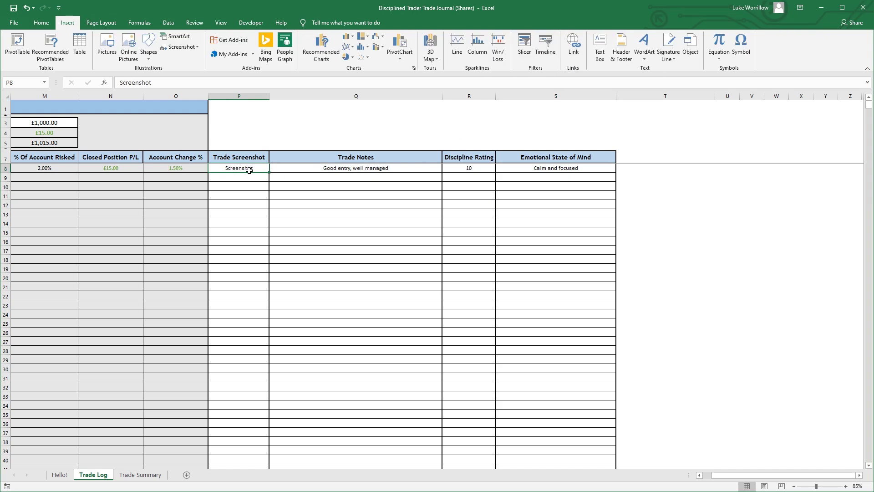
{"action": "left_click", "coordinate": [342, 169]}
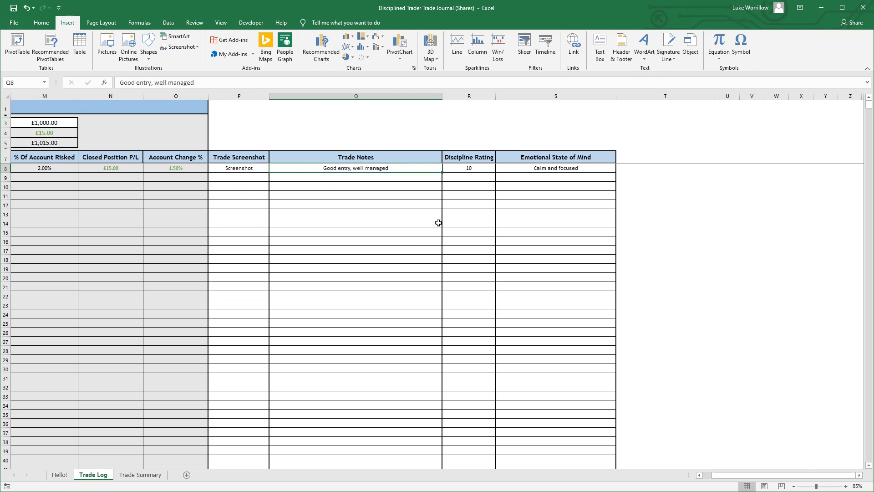
{"action": "left_click", "coordinate": [473, 169]}
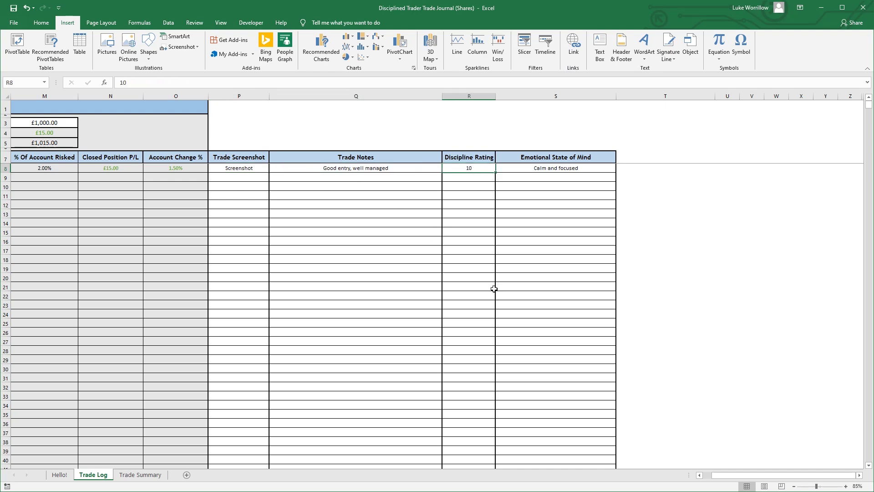
{"action": "left_click", "coordinate": [563, 169]}
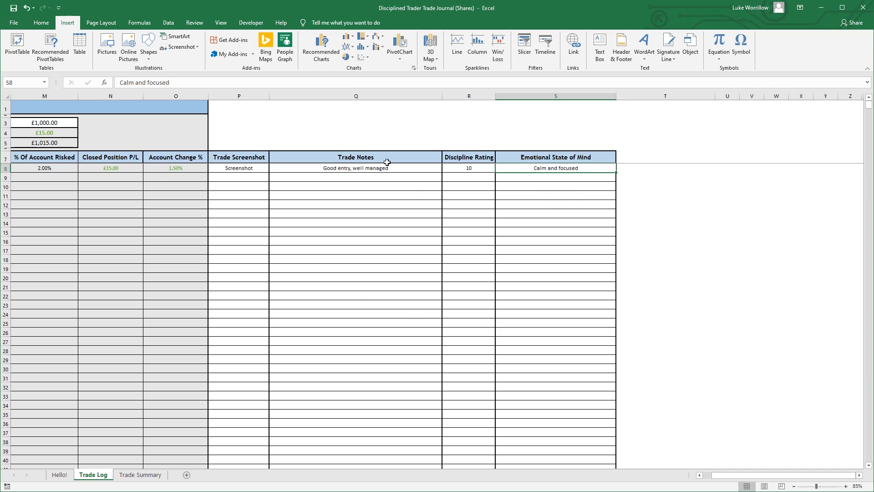
Delete the price-entry instruction callout from the Shares journal's Trade Log and undo the deletion
{"action": "left_click_drag", "start_coordinate": [324, 214], "coordinate": [14, 226]}
{"action": "left_click", "coordinate": [105, 215]}
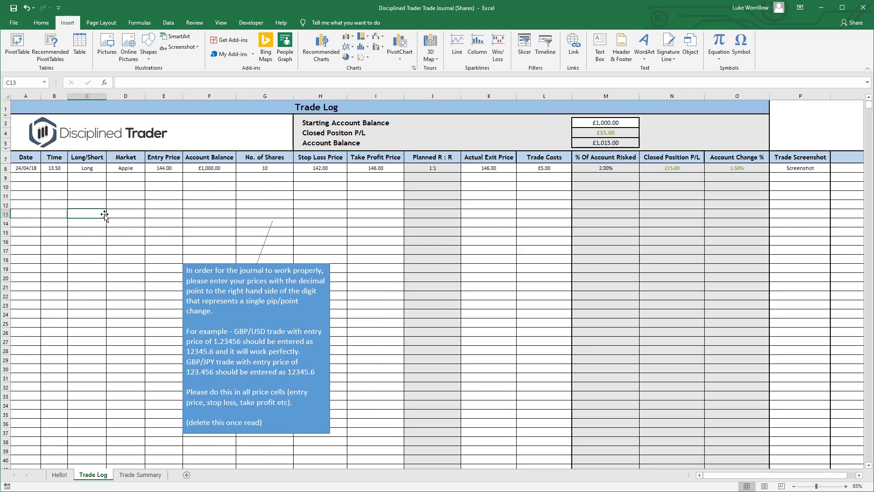
{"action": "left_click", "coordinate": [25, 205]}
{"action": "left_click", "coordinate": [209, 194]}
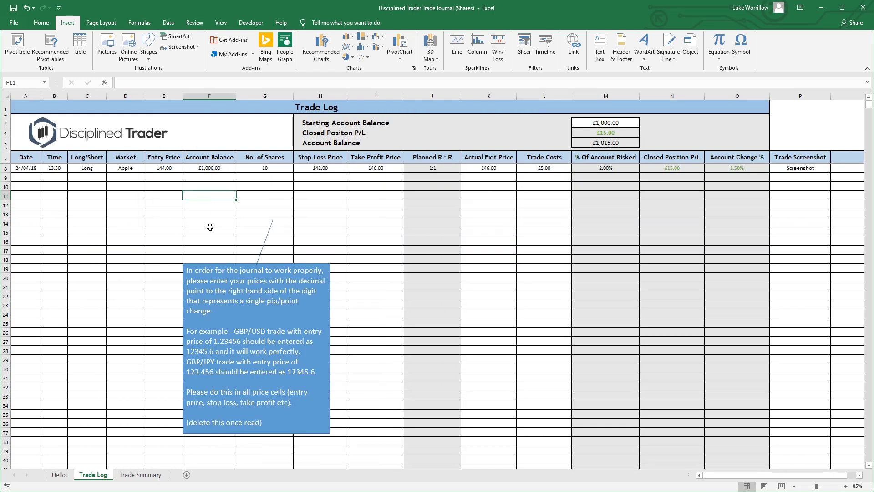
{"action": "left_click", "coordinate": [239, 263]}
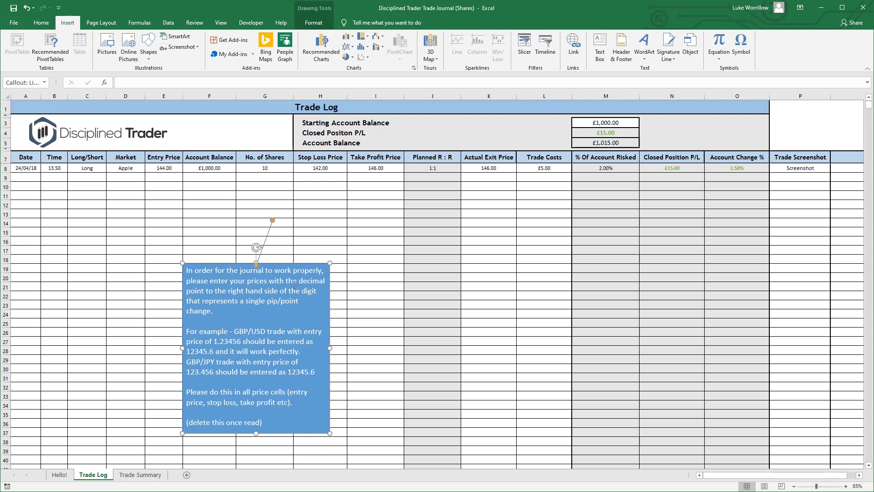
{"action": "key", "text": "Delete"}
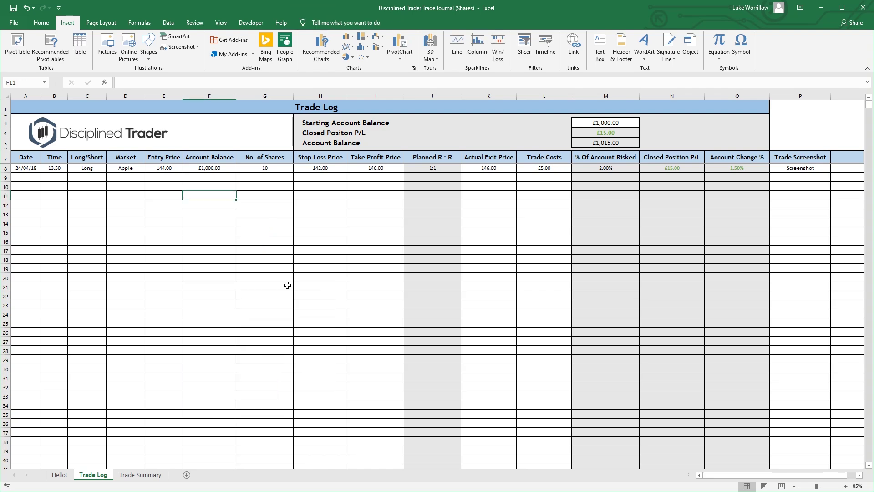
{"action": "key", "text": "ctrl+z"}
{"action": "left_click", "coordinate": [382, 249]}
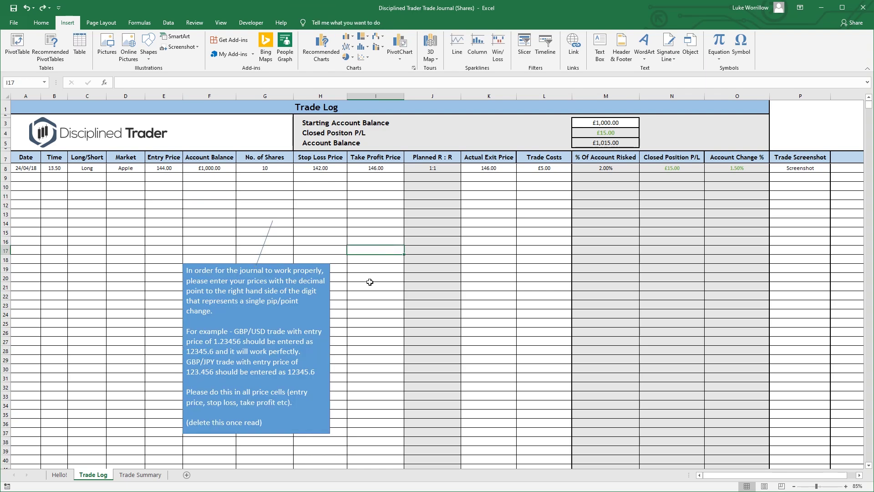
Set the Month On Month Analysis year in the Trade Summary sheet to 2019 and replace it with 2020
{"action": "left_click", "coordinate": [149, 475]}
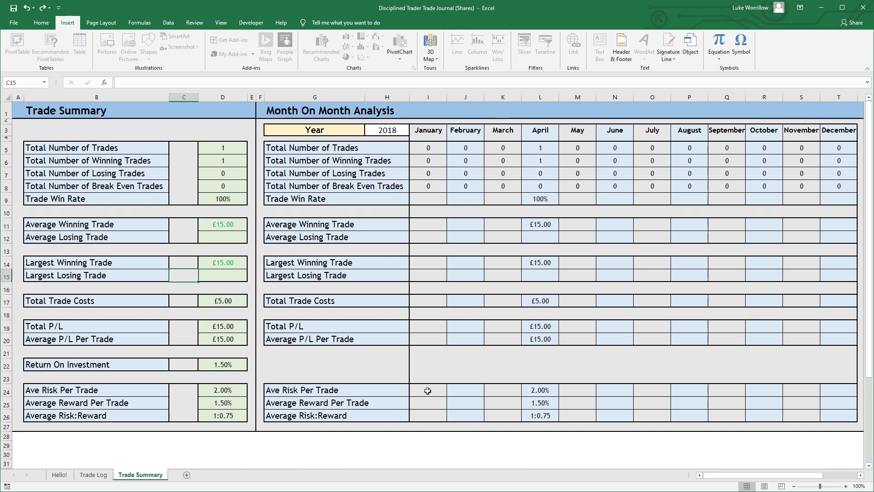
{"action": "left_click", "coordinate": [387, 133]}
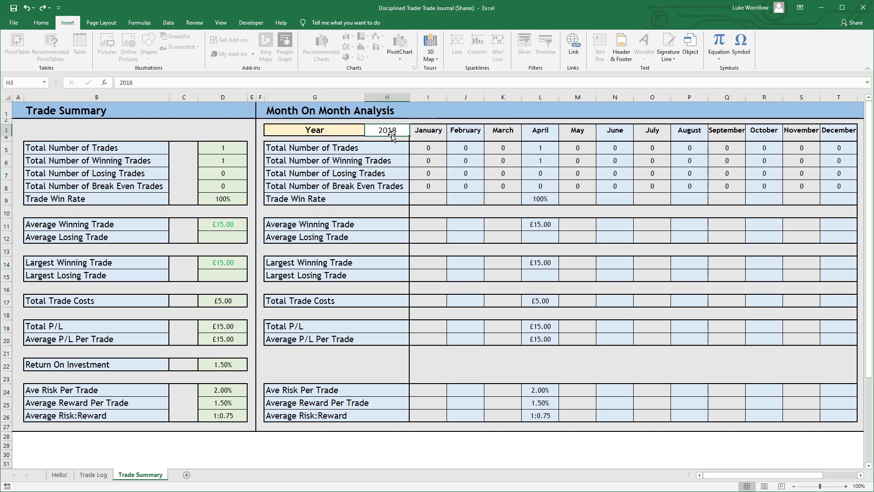
{"action": "type", "text": "2019"}
{"action": "key", "text": "Return"}
{"action": "left_click", "coordinate": [387, 133]}
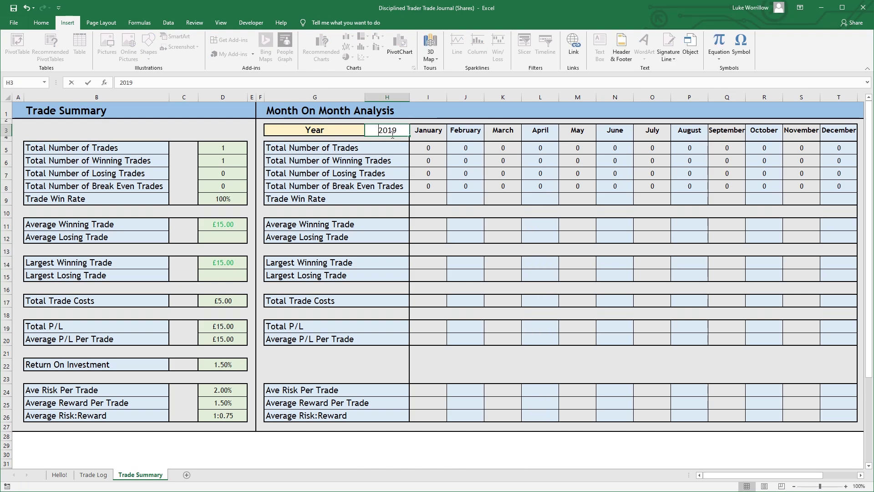
{"action": "key", "text": "BackSpace"}
{"action": "key", "text": "BackSpace"}
{"action": "type", "text": "20"}
{"action": "key", "text": "Return"}
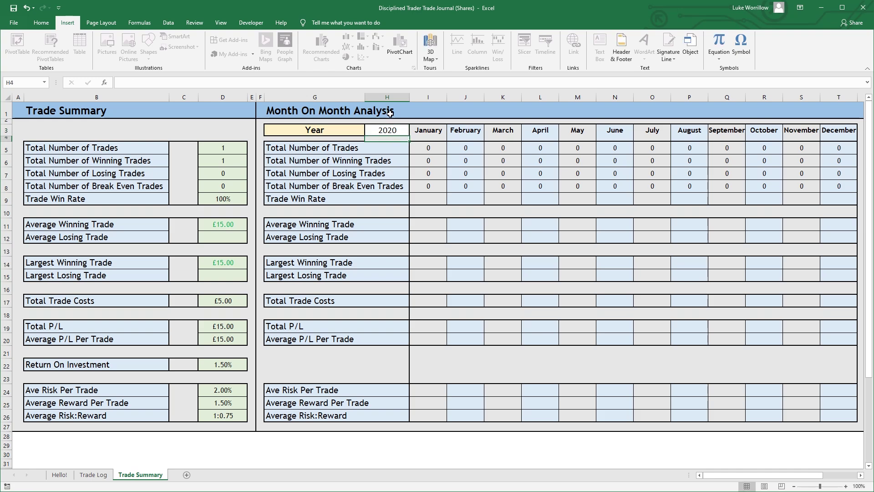
Set the Month On Month Analysis year to 2018 and inspect the average risk and reward cells D24 to D26
{"action": "left_click", "coordinate": [394, 129]}
{"action": "type", "text": "2018"}
{"action": "key", "text": "Return"}
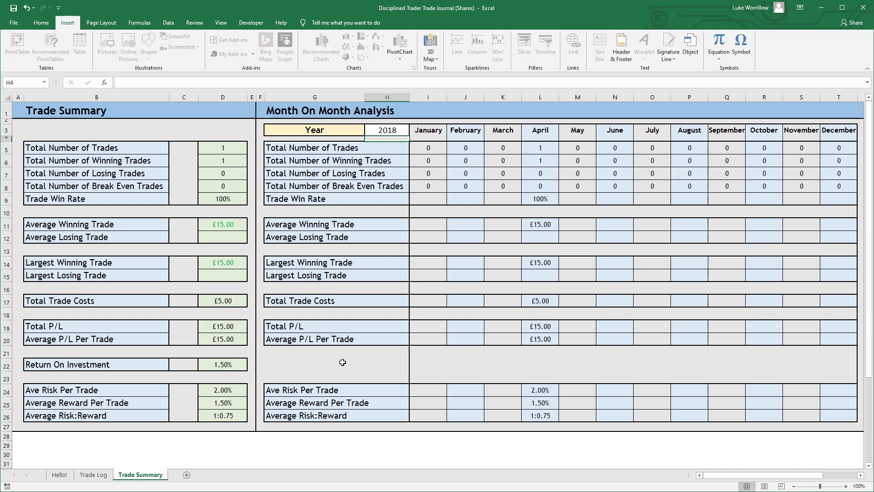
{"action": "left_click_drag", "start_coordinate": [230, 390], "coordinate": [229, 404]}
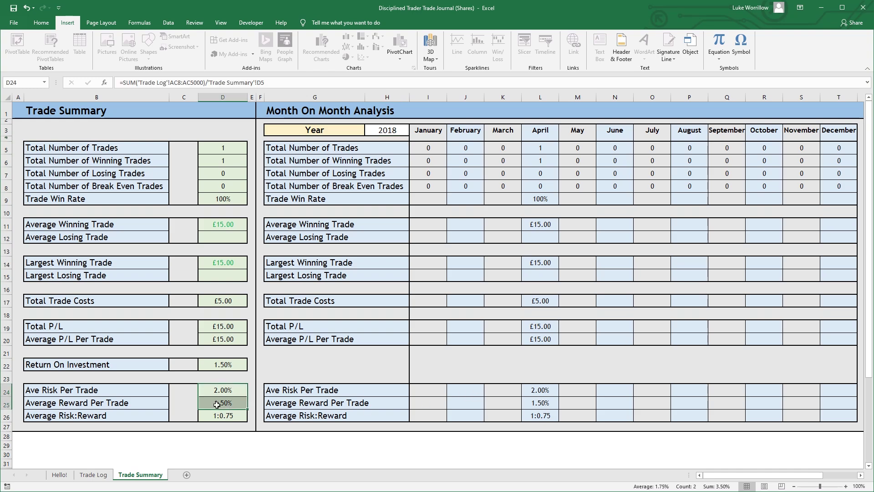
{"action": "left_click_drag", "start_coordinate": [225, 395], "coordinate": [229, 415]}
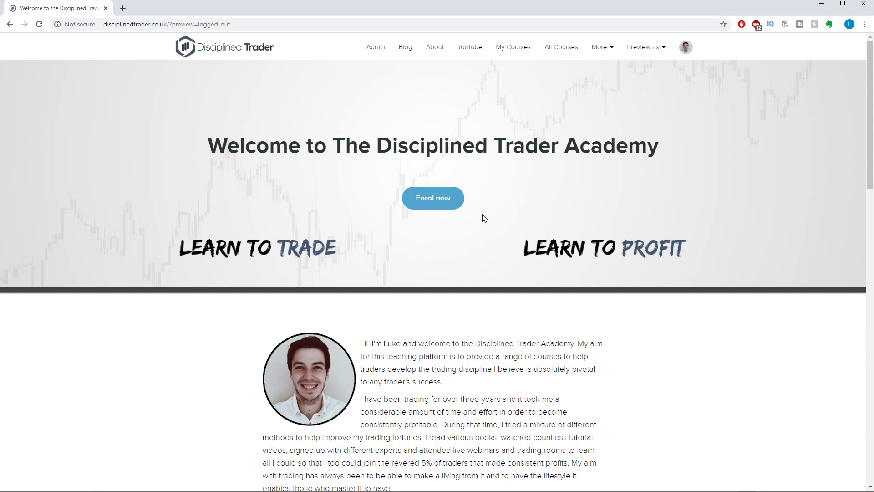
In the browser, preview the Disciplined Trader site as logged in and open the Free Trading Journal course's Download Trading Journal lecture
{"action": "left_click", "coordinate": [660, 54]}
{"action": "left_click", "coordinate": [655, 72]}
{"action": "left_click", "coordinate": [550, 48]}
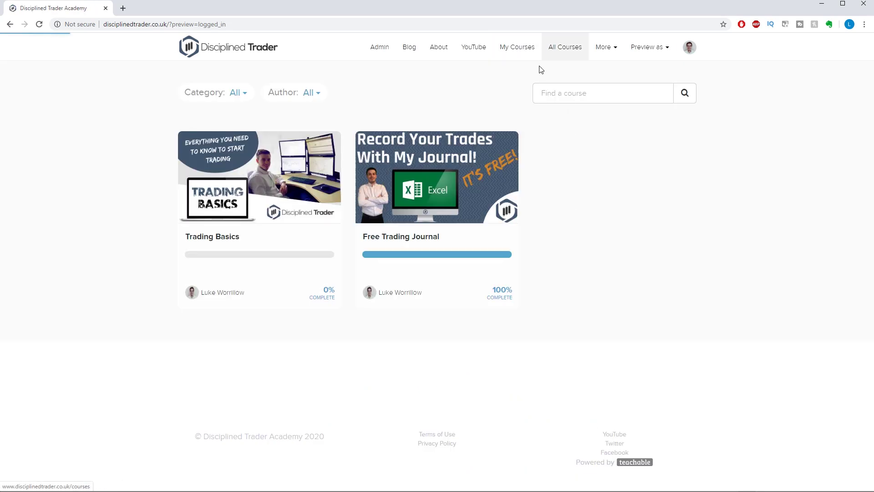
{"action": "left_click", "coordinate": [415, 241]}
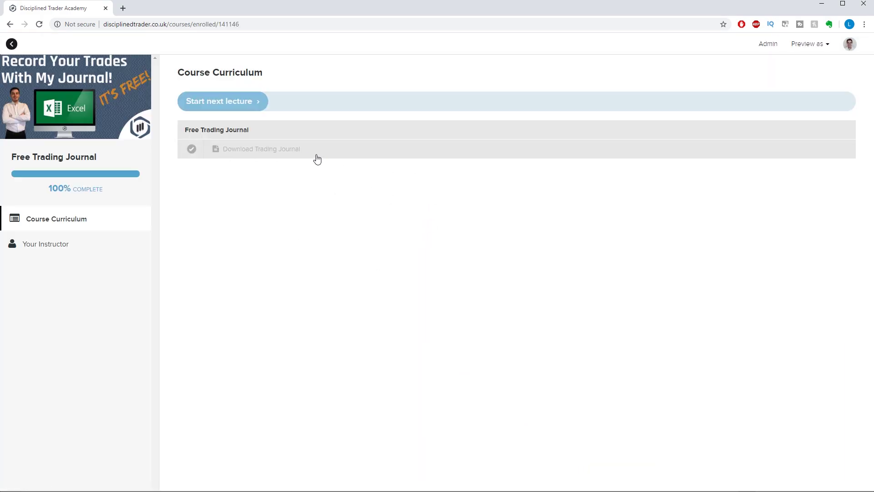
{"action": "left_click", "coordinate": [295, 157]}
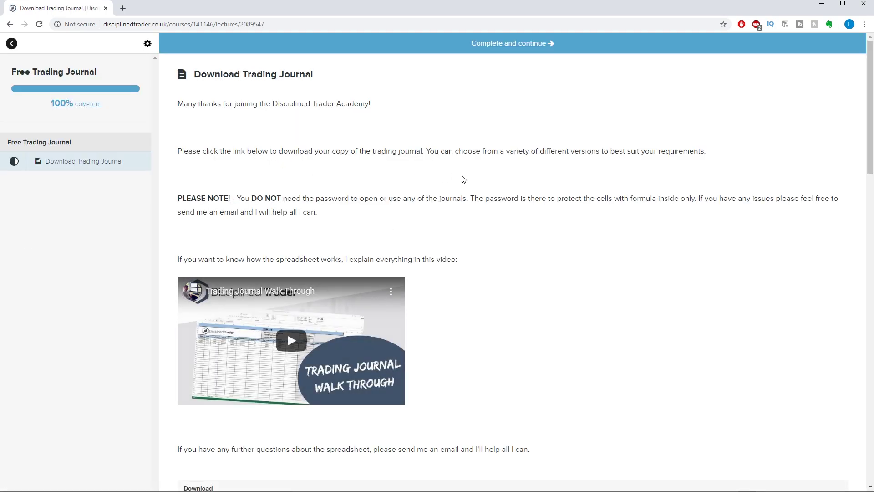
Look through the lecture's notes, walk-through video and download links for the different journal versions
{"action": "scroll", "coordinate": [462, 178], "scroll_direction": "down", "scroll_amount": 7}
{"action": "scroll", "coordinate": [332, 196], "scroll_direction": "down", "scroll_amount": 7}
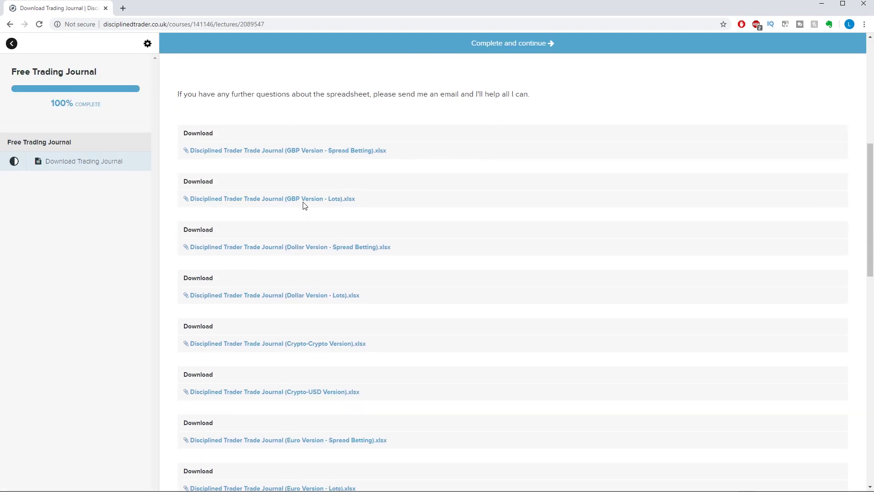
{"action": "scroll", "coordinate": [320, 243], "scroll_direction": "up", "scroll_amount": 8}
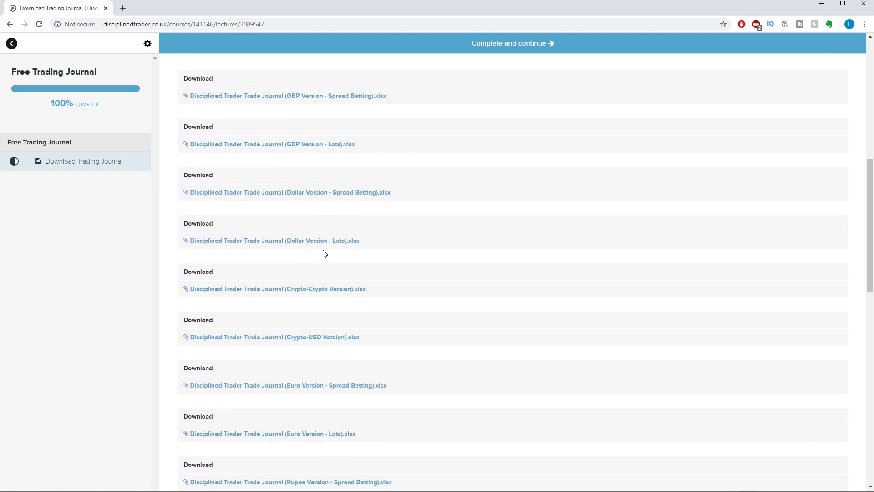
{"action": "scroll", "coordinate": [234, 259], "scroll_direction": "down", "scroll_amount": 1}
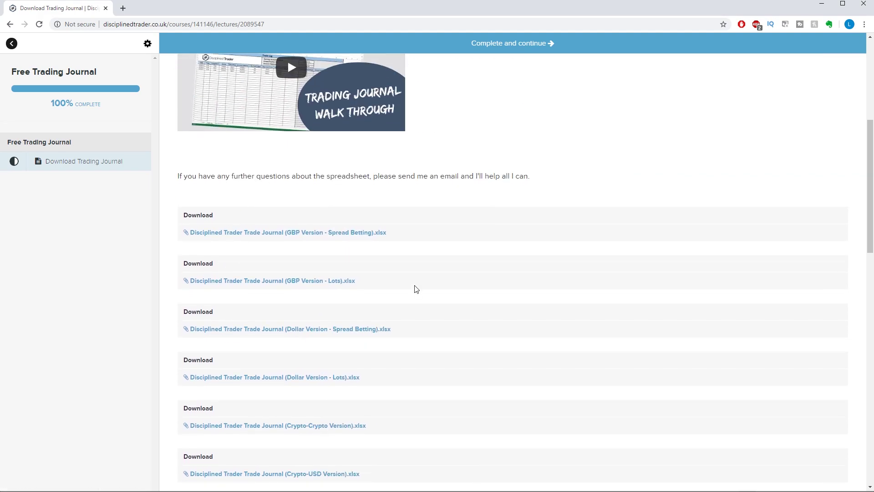
{"action": "scroll", "coordinate": [416, 291], "scroll_direction": "up", "scroll_amount": 4}
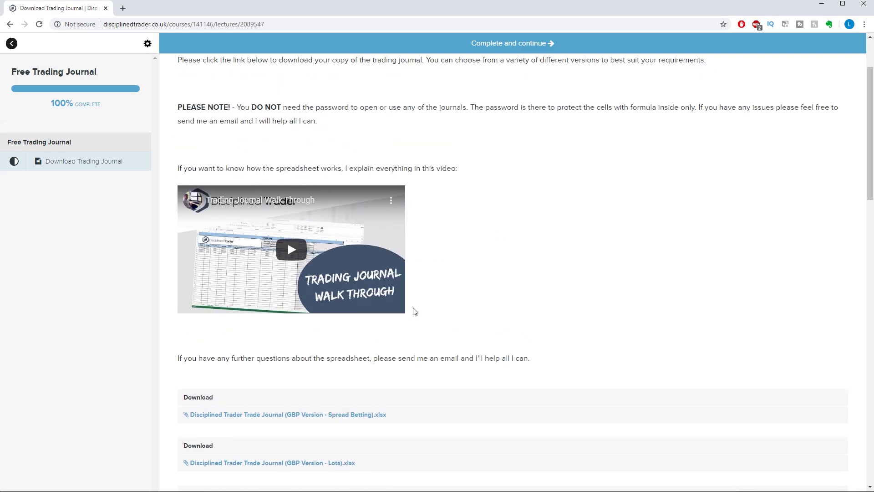
{"action": "scroll", "coordinate": [415, 312], "scroll_direction": "up", "scroll_amount": 2}
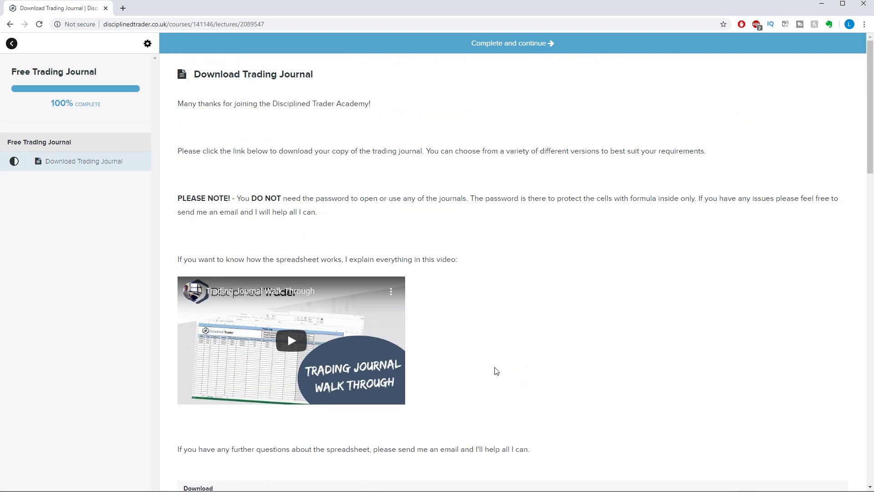
{"action": "scroll", "coordinate": [488, 372], "scroll_direction": "down", "scroll_amount": 5}
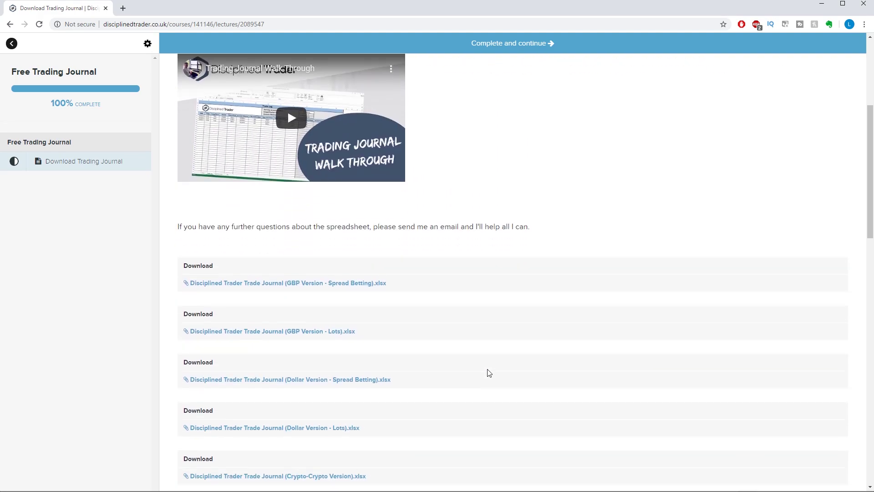
{"action": "scroll", "coordinate": [489, 372], "scroll_direction": "up", "scroll_amount": 5}
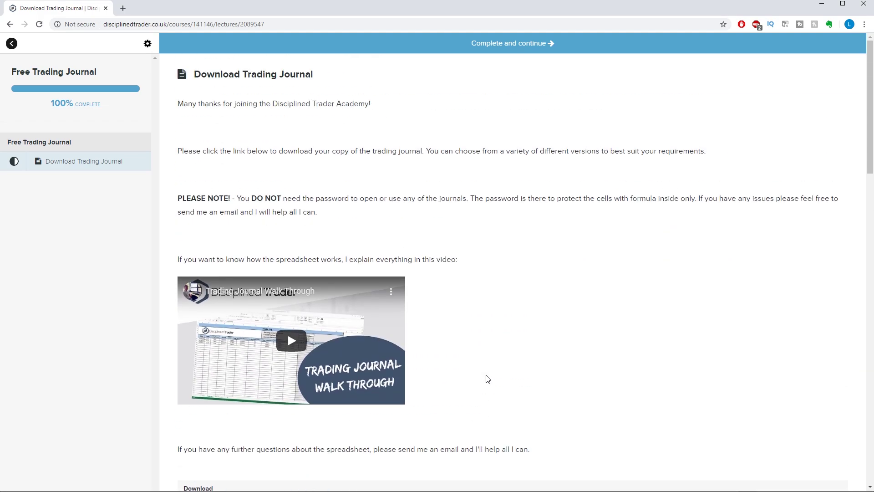
Switch to the Spread Betting journal in Excel and point out the Trade Log's entry cells A8 to I11
{"action": "key", "text": "alt+Tab"}
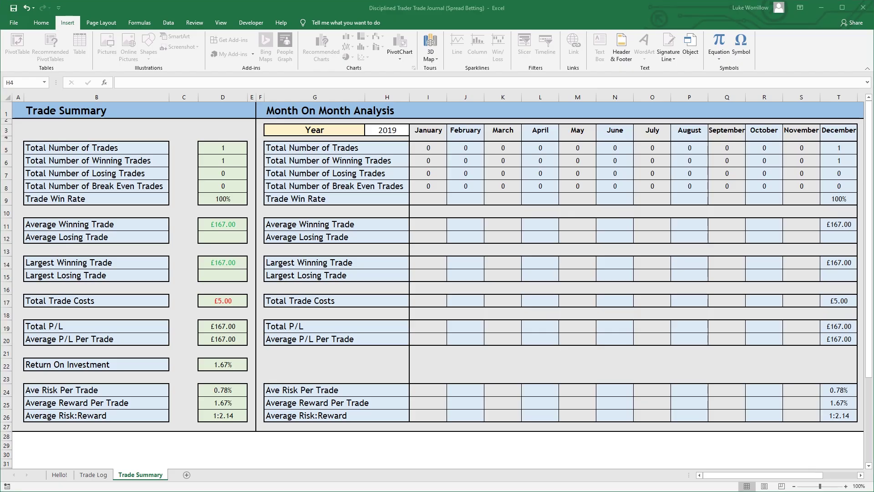
{"action": "left_click", "coordinate": [94, 475]}
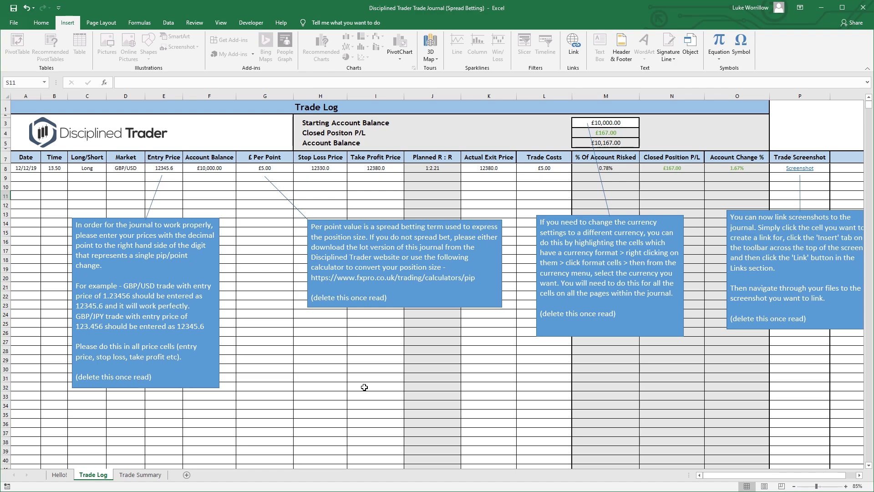
{"action": "left_click_drag", "start_coordinate": [23, 168], "coordinate": [388, 196]}
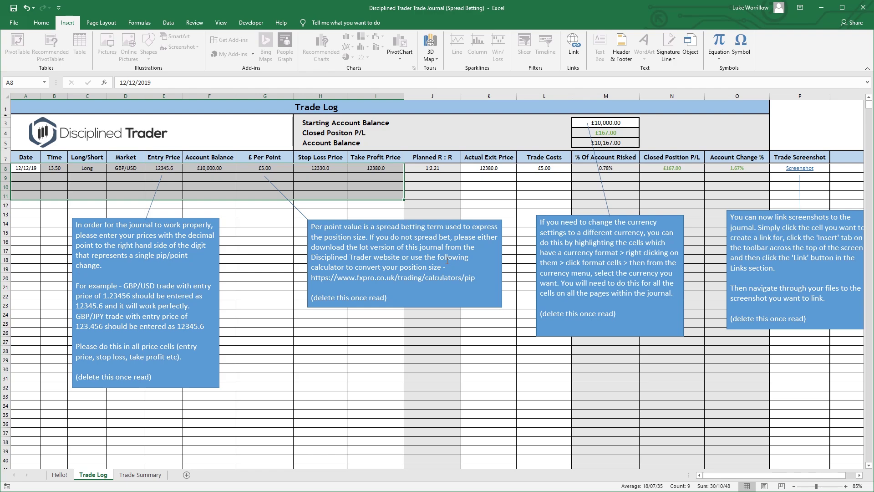
{"action": "left_click", "coordinate": [357, 369]}
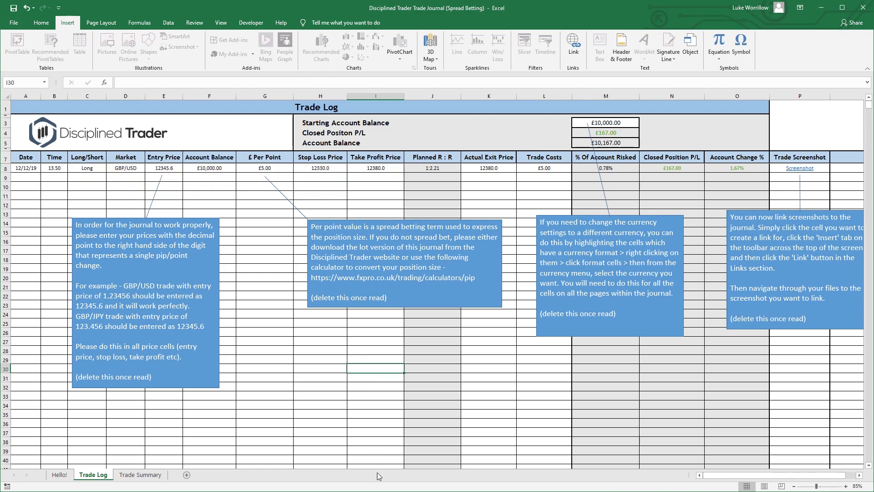